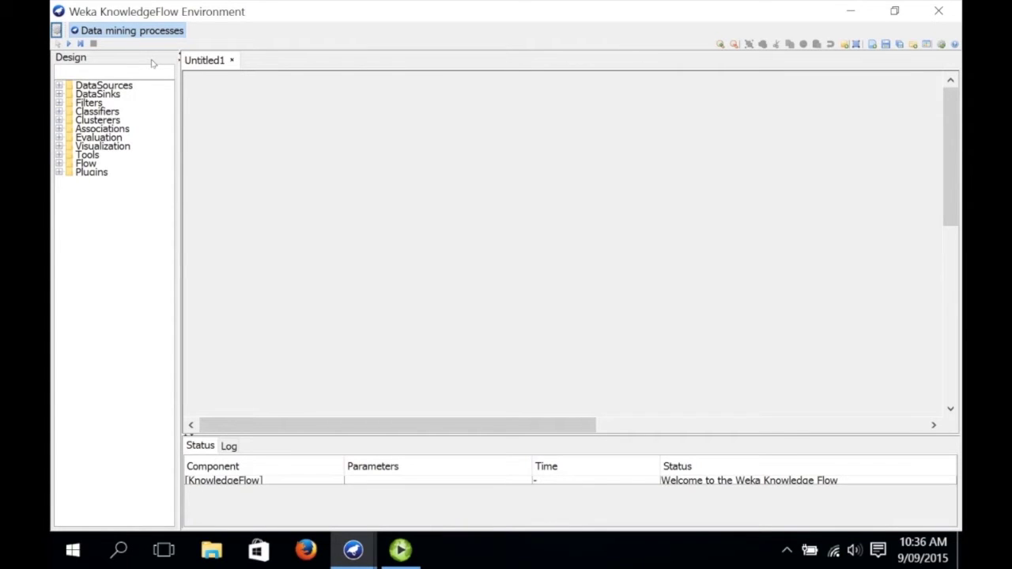
- Place an RScriptExecutor from the Plugins group onto the empty canvas
click(58, 172)
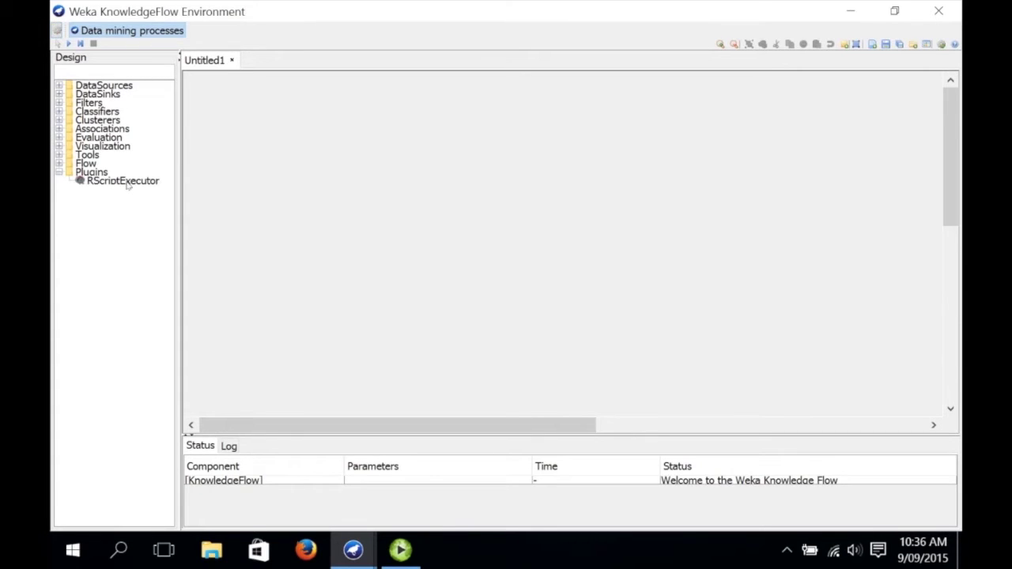
mouse_move(126, 184)
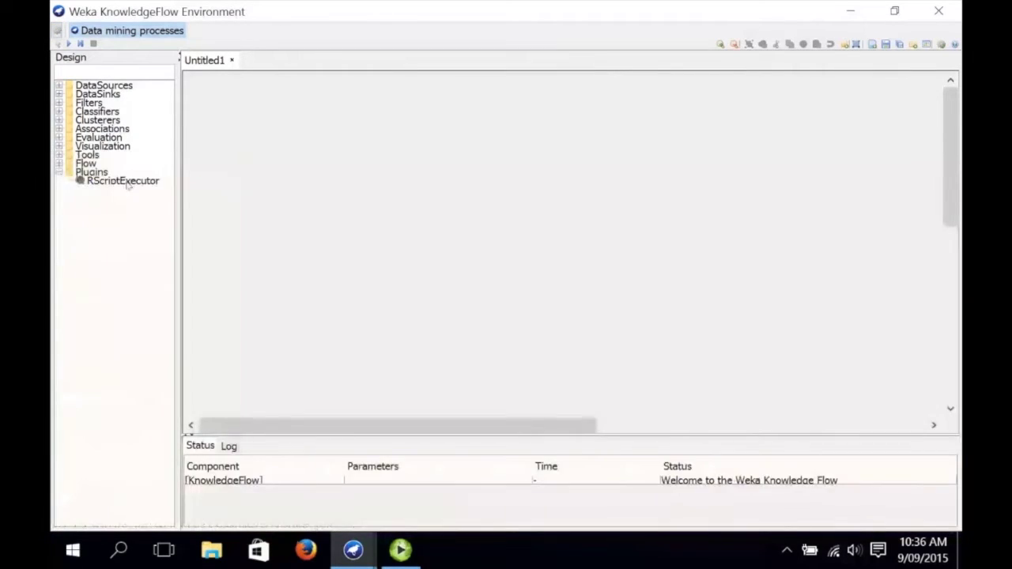
click(127, 184)
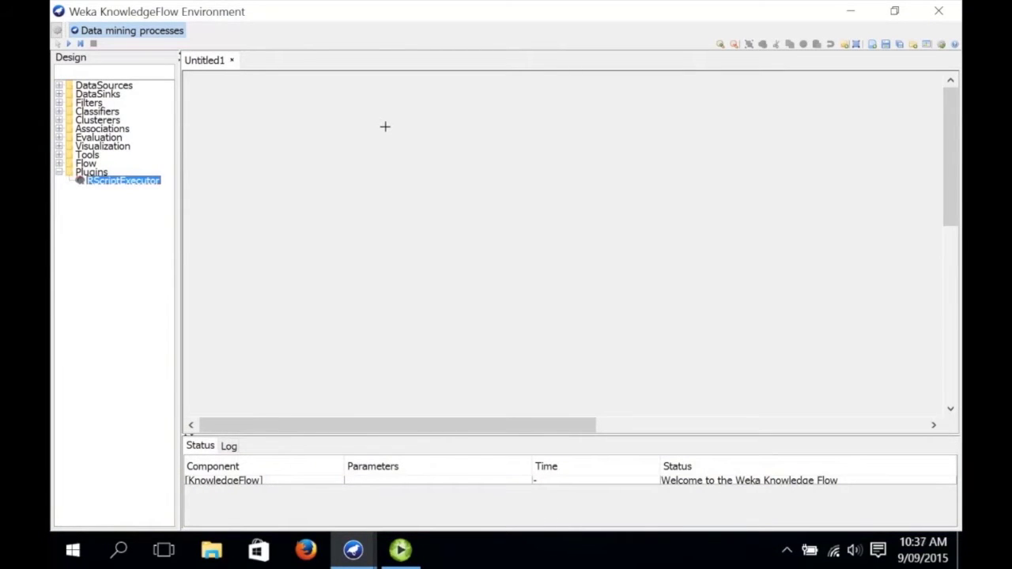
click(428, 113)
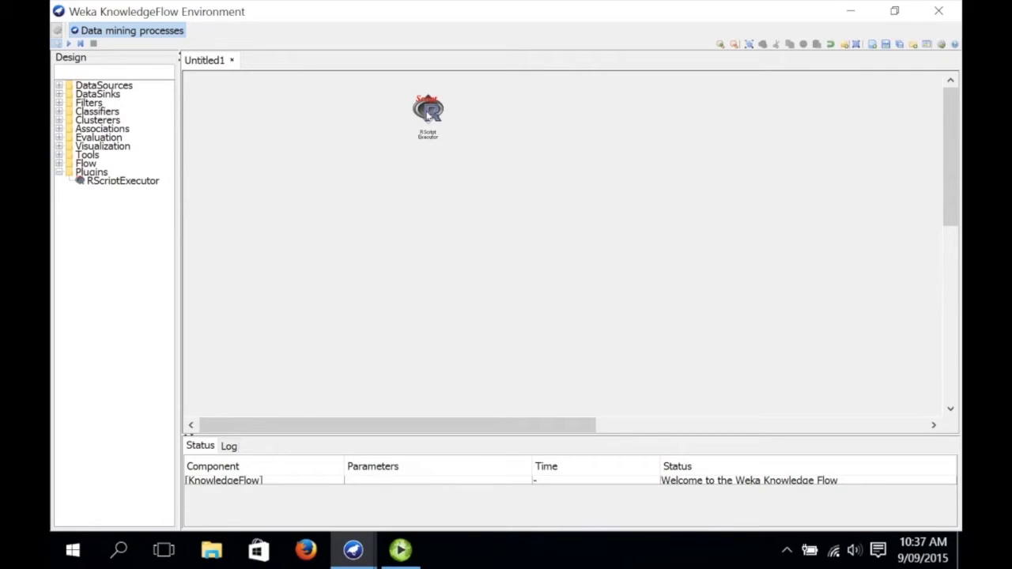
- Bring up the RScriptExecutor's R Script Editor, enlarge it, and close it without a script
double_click(427, 113)
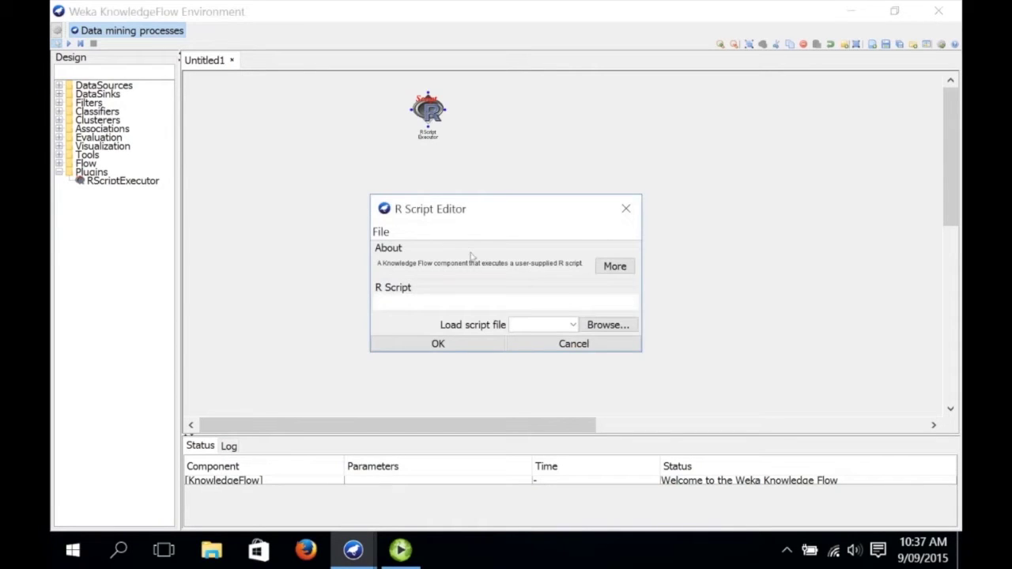
drag(642, 353, 653, 406)
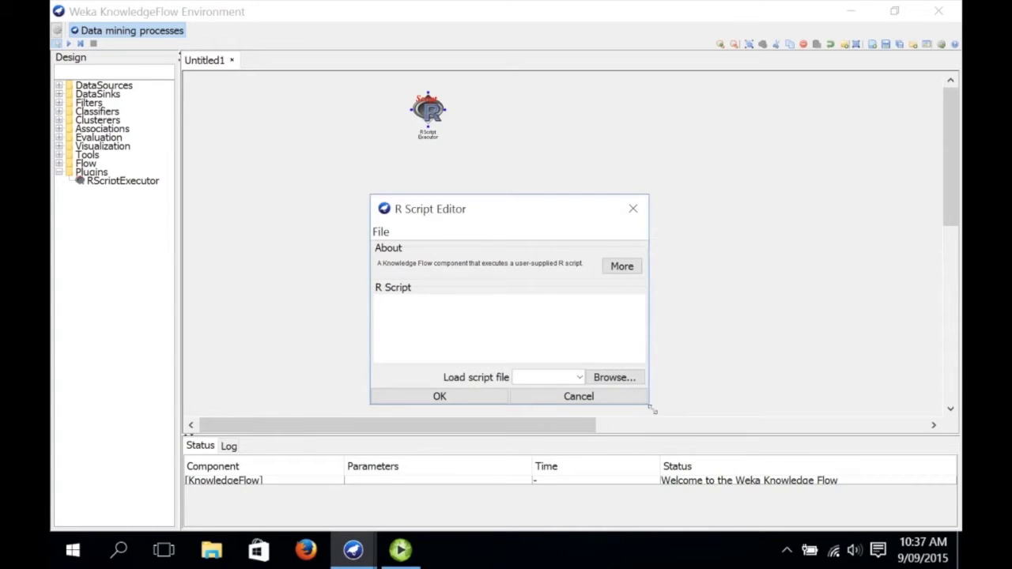
click(557, 401)
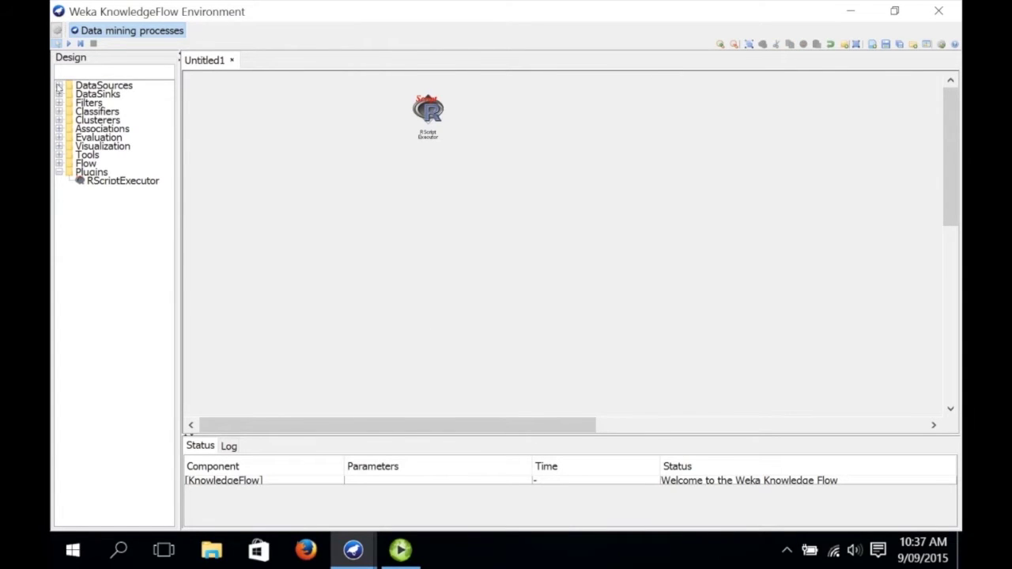
- Place an ArffLoader left of the RScriptExecutor and set it to load data\iris.arff
click(58, 86)
click(107, 95)
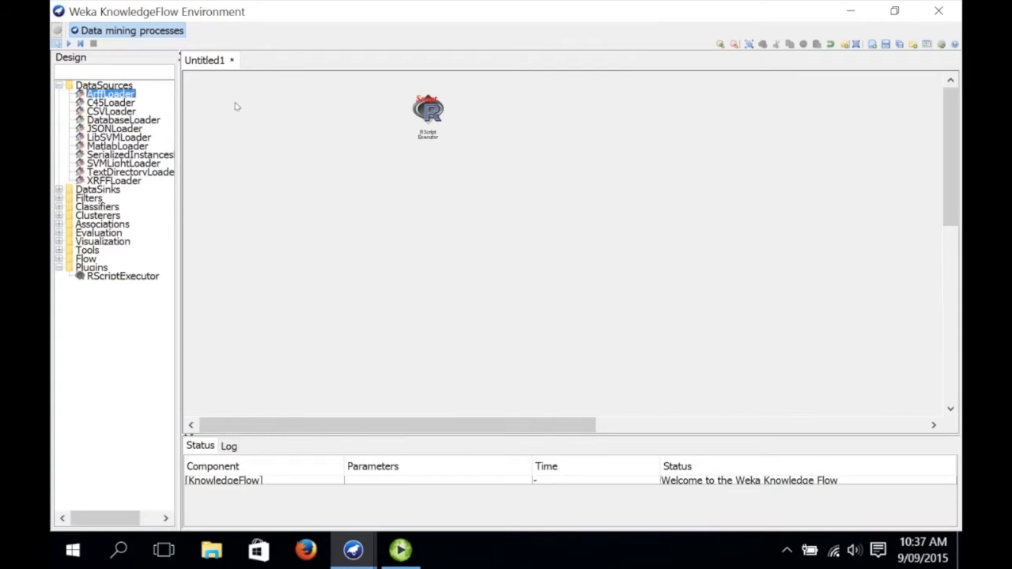
click(279, 109)
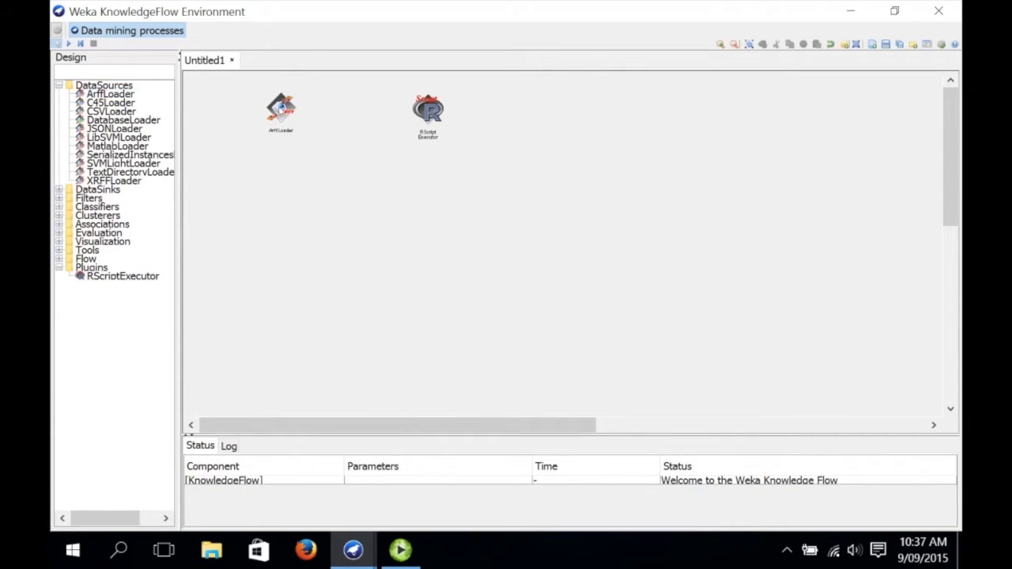
double_click(280, 109)
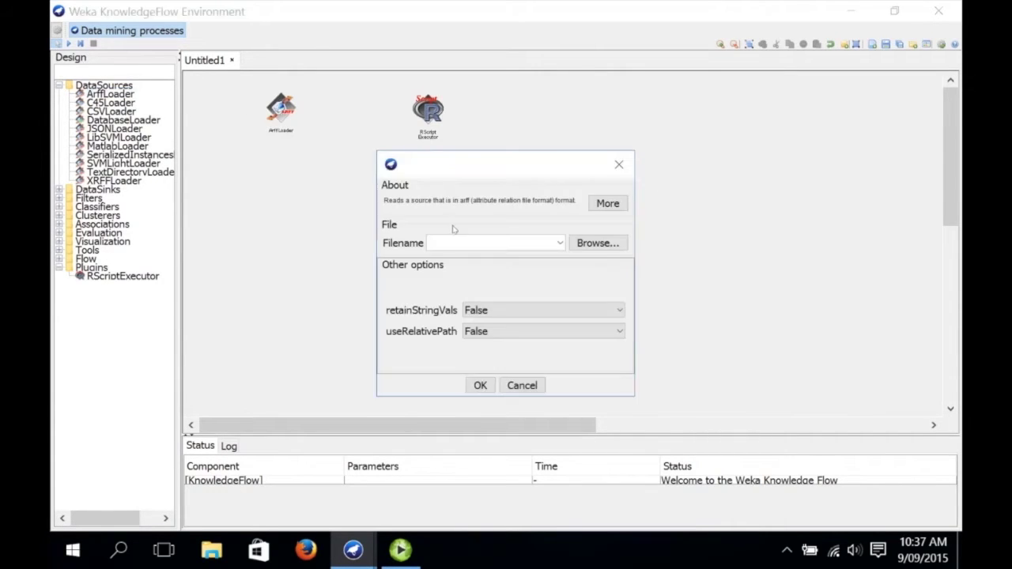
click(587, 239)
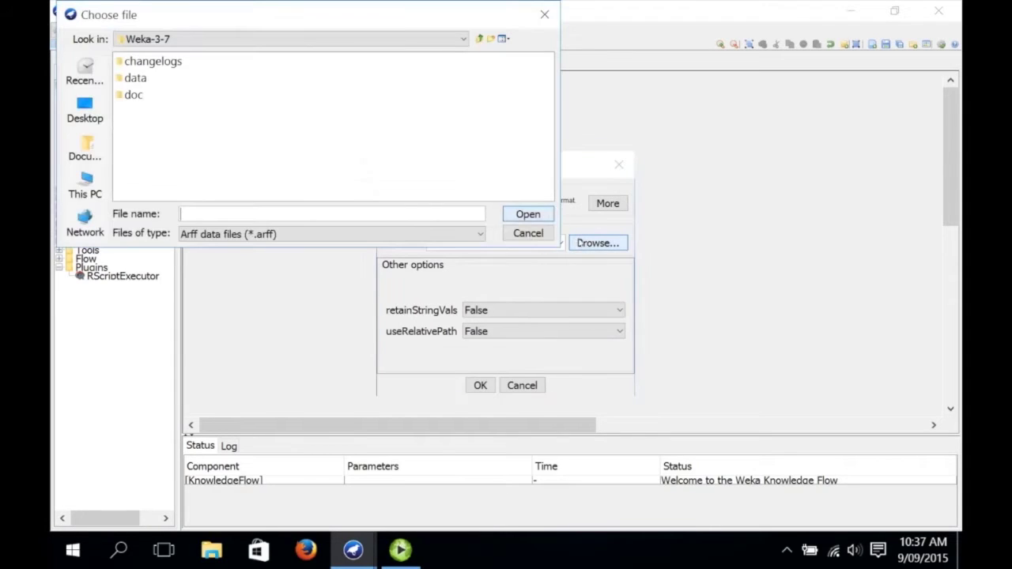
double_click(132, 79)
click(269, 77)
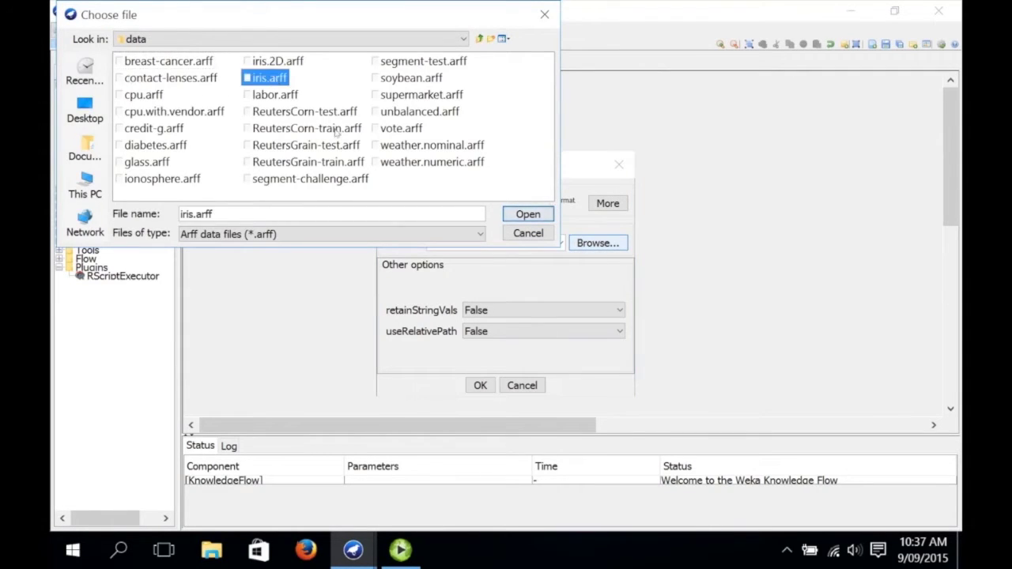
click(528, 214)
click(488, 387)
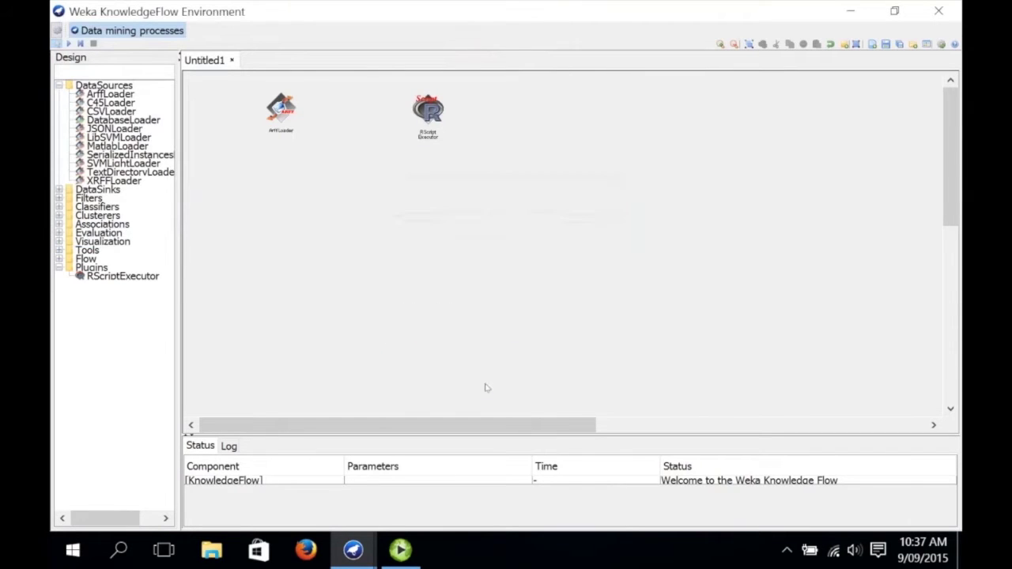
- Connect the ArffLoader's dataSet output to the RScriptExecutor
right_click(279, 109)
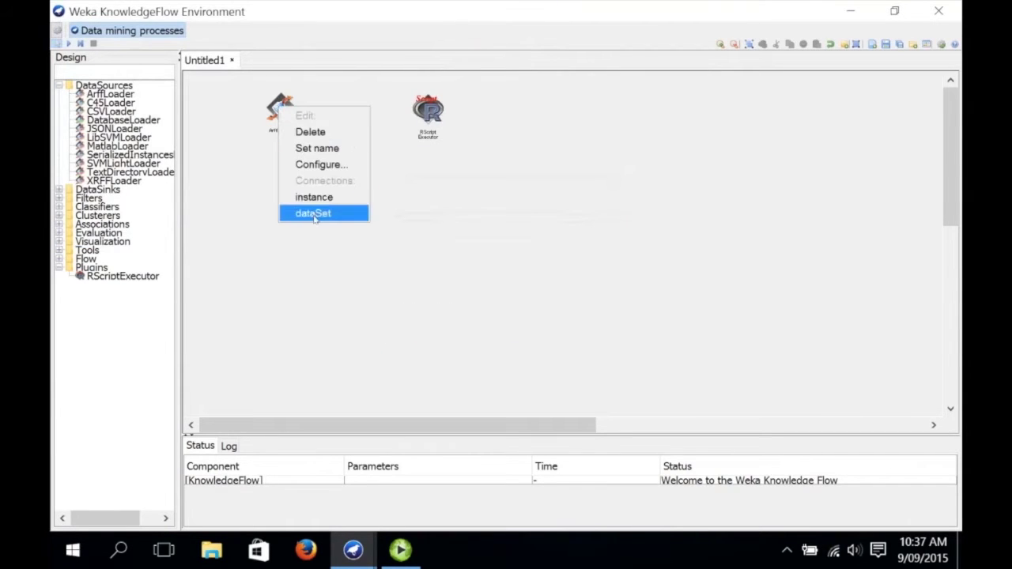
click(314, 214)
click(419, 112)
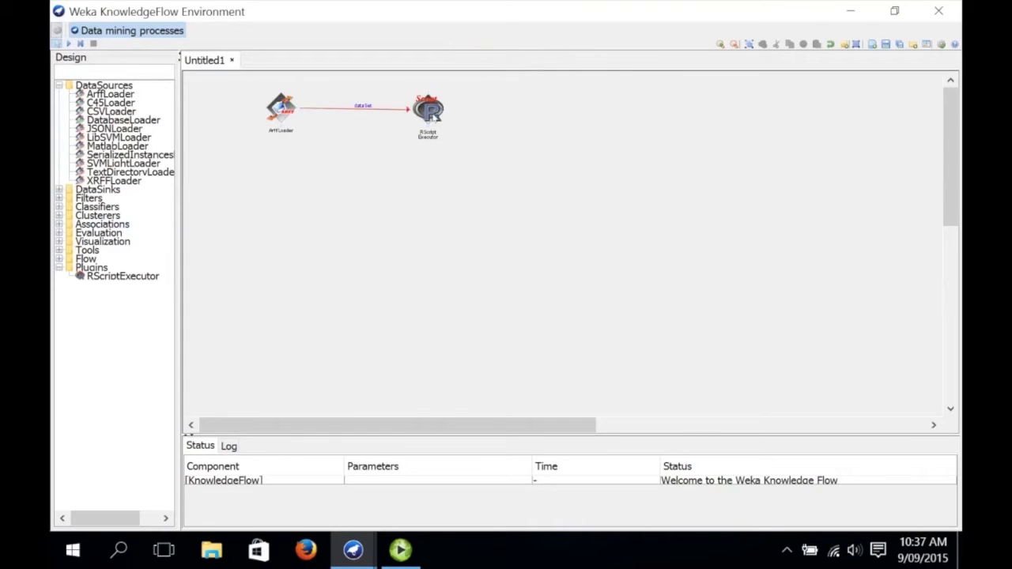
drag(280, 115, 282, 115)
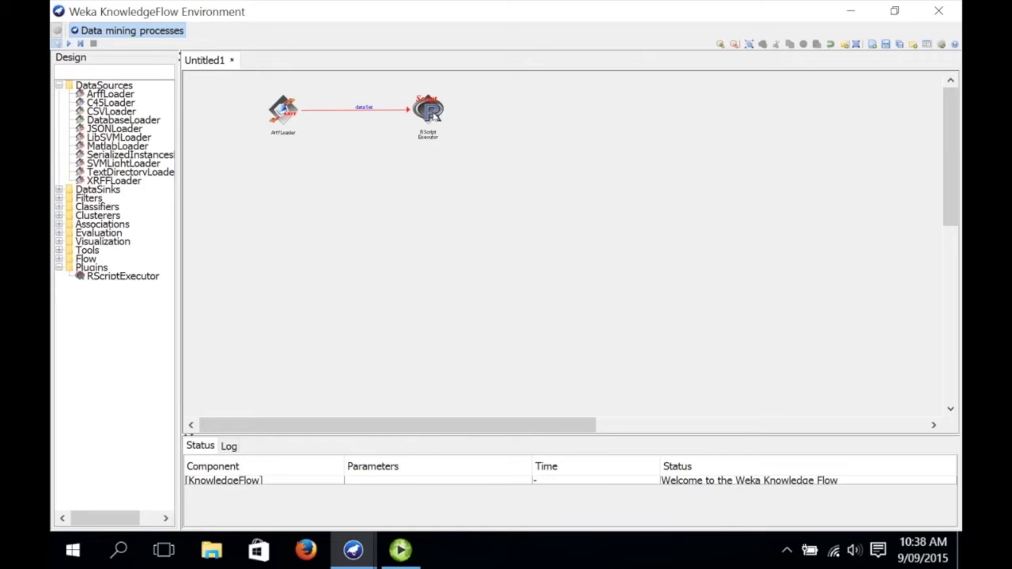
- Place a ScatterPlotMatrix from Visualization to the right of the RScriptExecutor
click(60, 242)
click(123, 260)
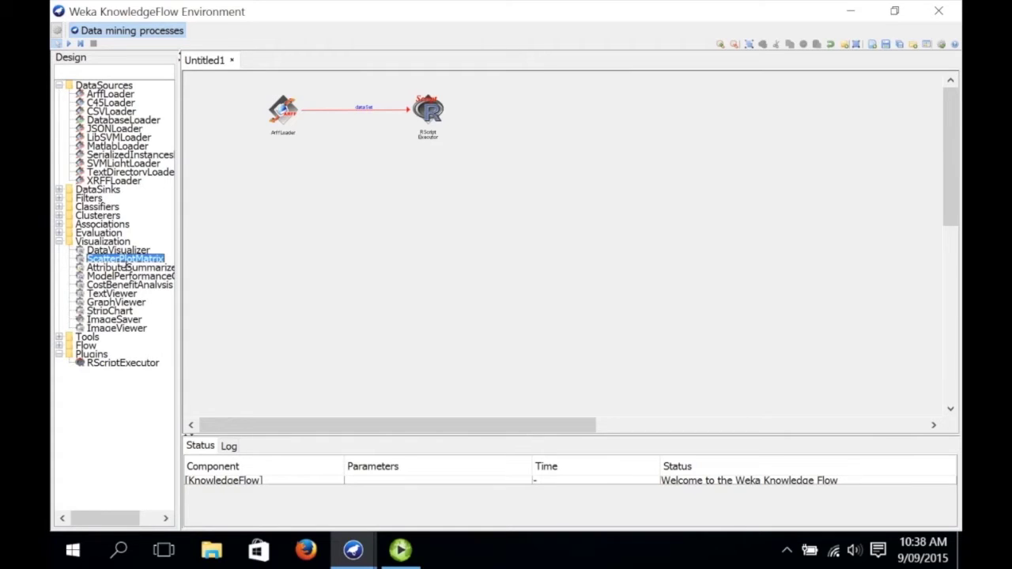
click(559, 116)
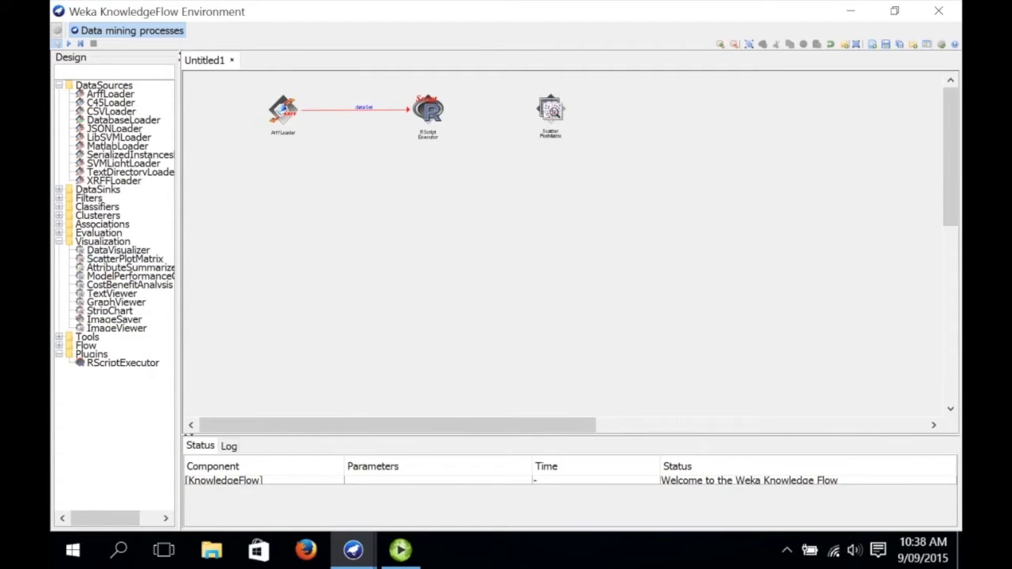
right_click(431, 111)
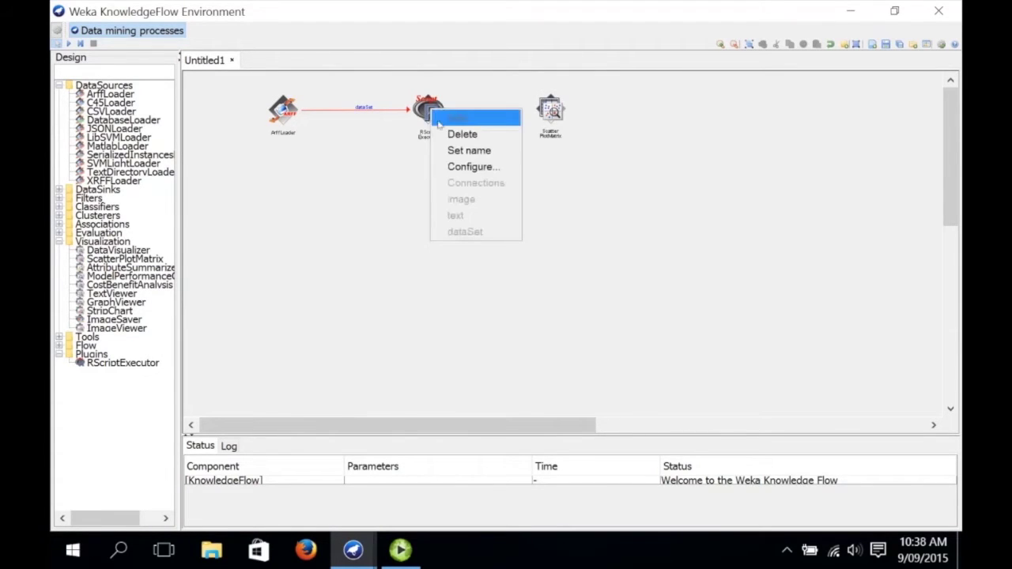
- Enter the R script rdata[1:4] in the RScriptExecutor's editor and apply it
click(459, 170)
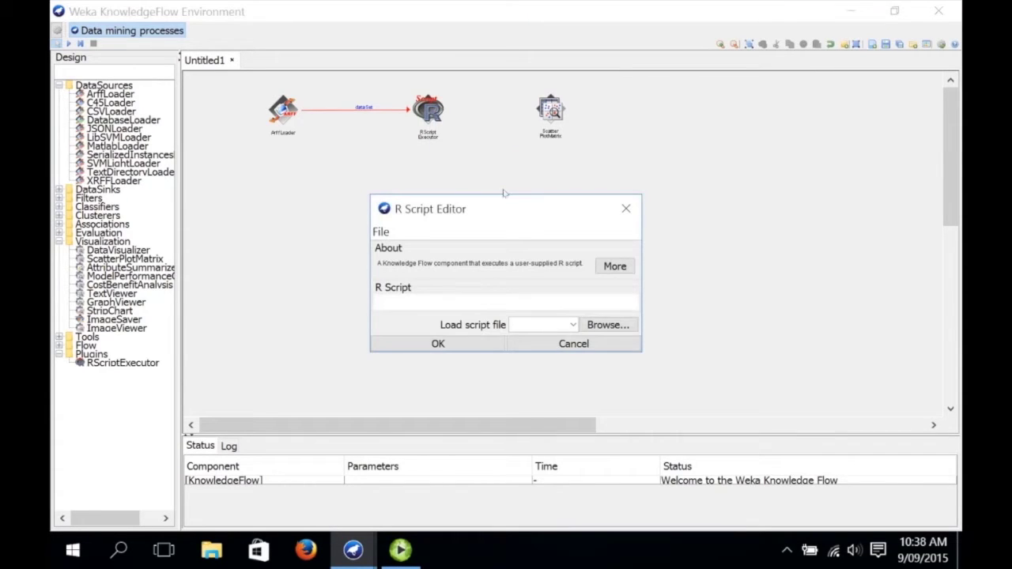
drag(503, 195, 505, 162)
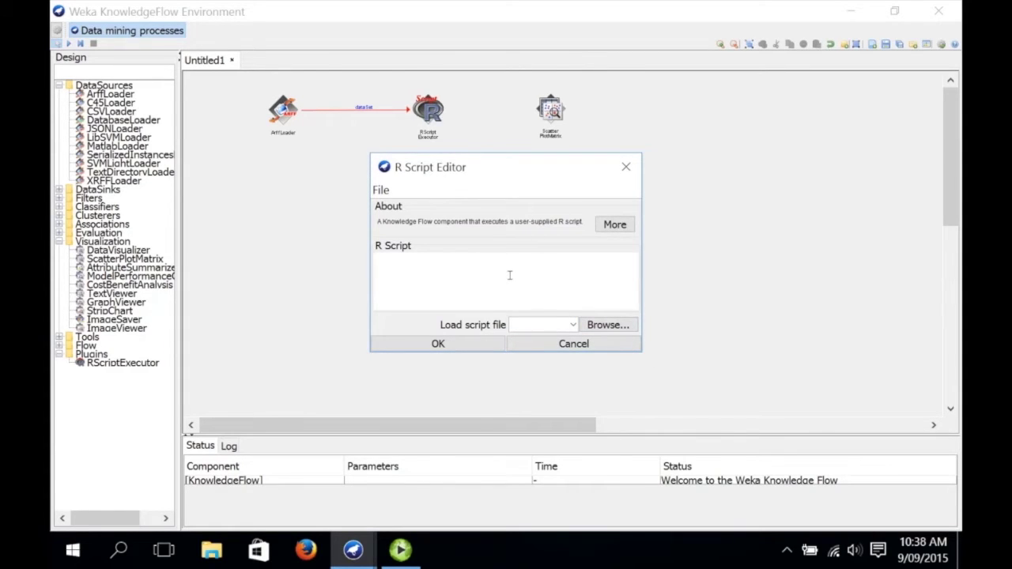
text(rdata[])
key(Left)
text(1:4)
click(380, 268)
drag(380, 267, 454, 267)
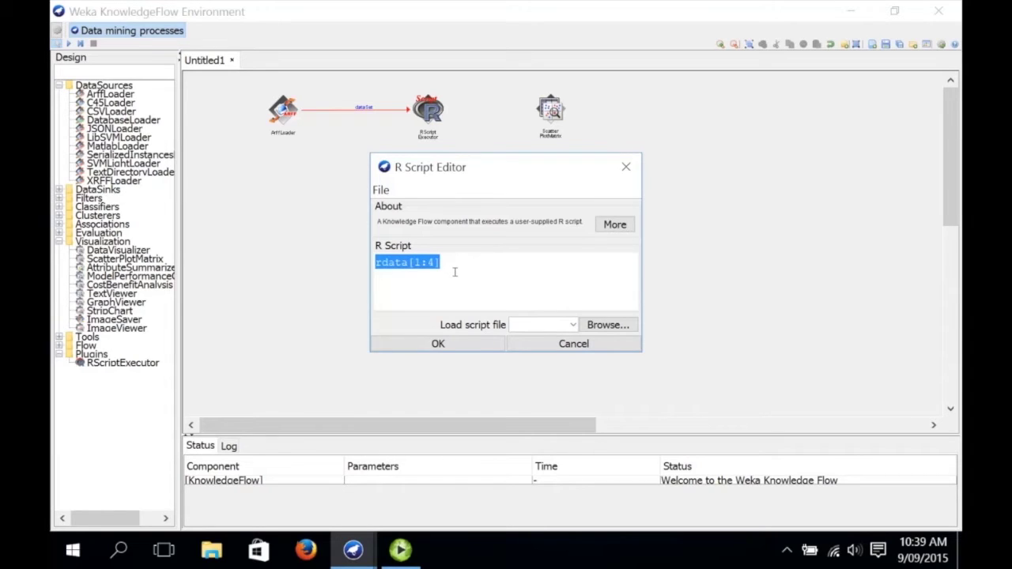
click(445, 344)
- Link the RScriptExecutor's dataSet to the ScatterPlotMatrix and run the whole flow
right_click(432, 112)
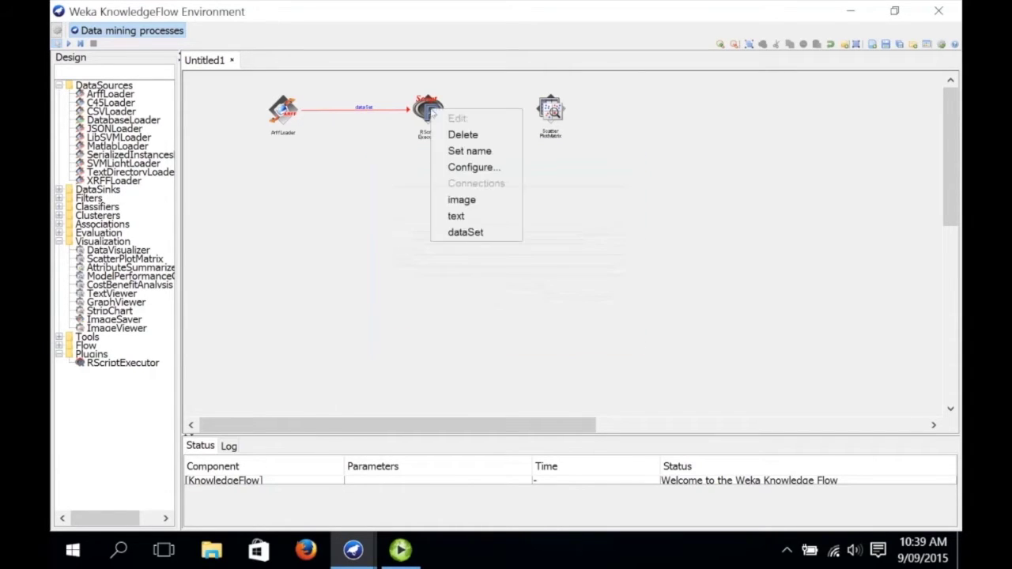
click(464, 232)
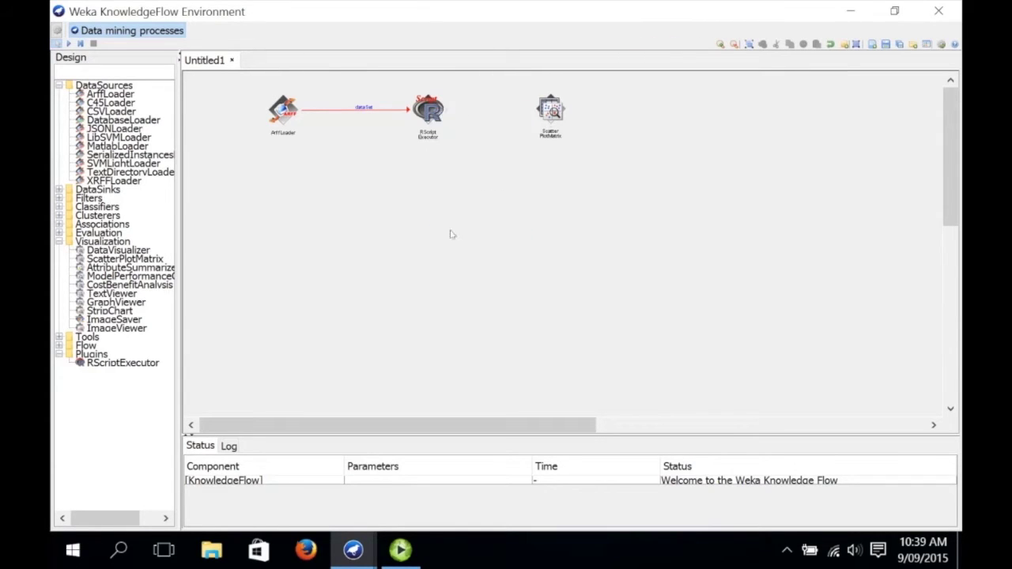
click(551, 111)
click(69, 43)
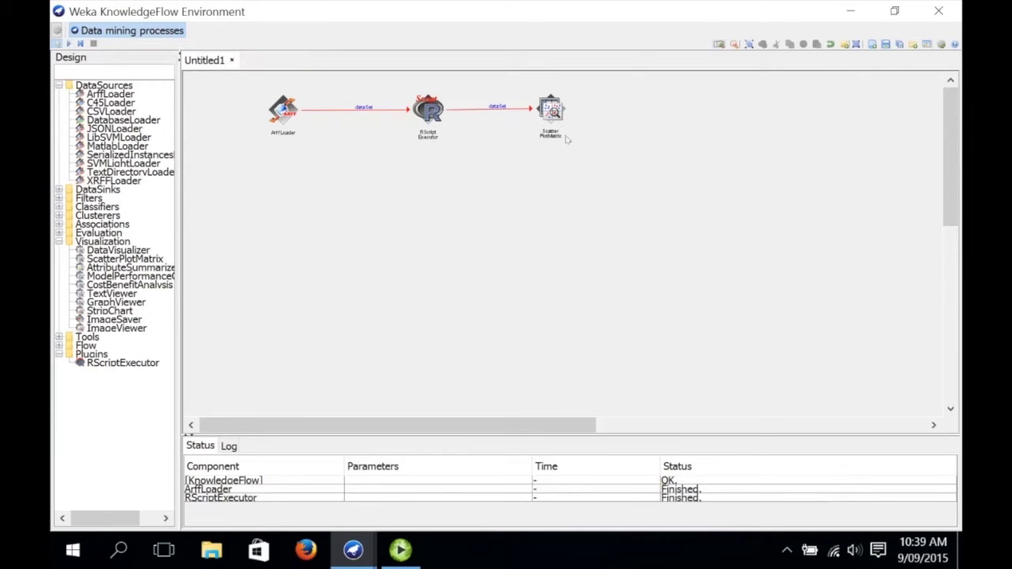
- Show the scatter plot matrix, enlarged until all four attribute rows are visible
right_click(551, 104)
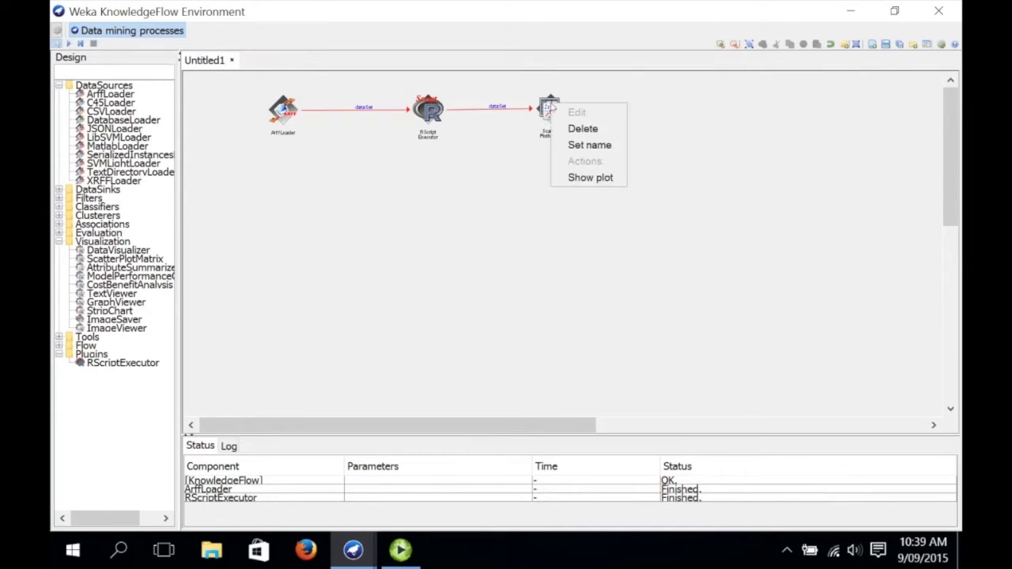
click(575, 178)
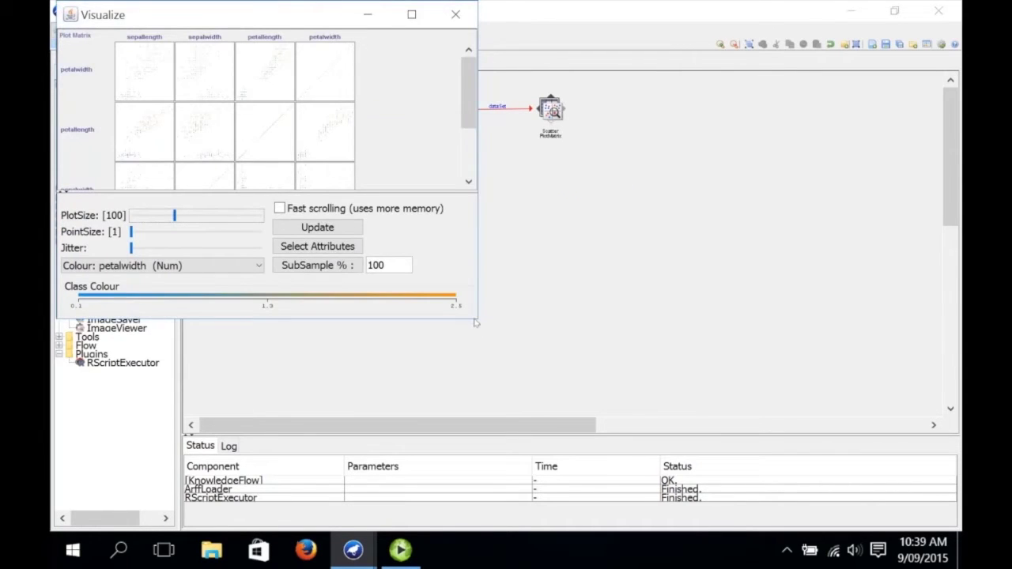
drag(479, 324, 697, 408)
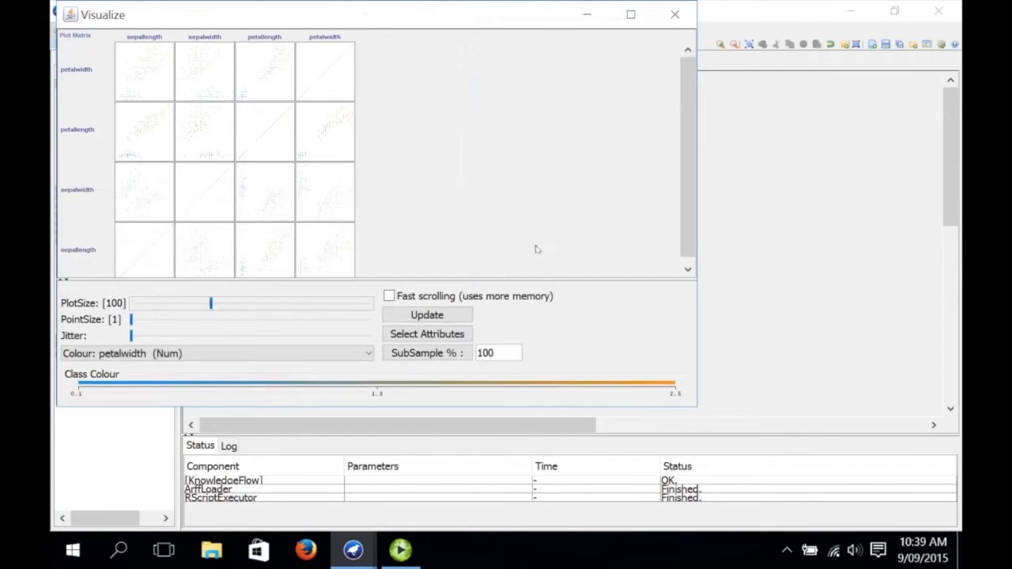
click(682, 15)
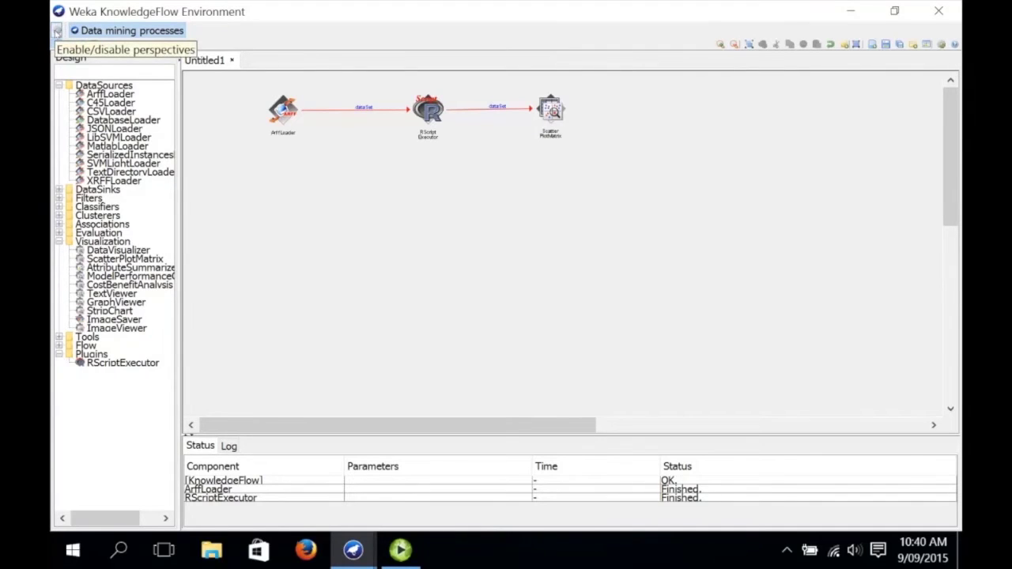
- Enable the R Console/visualize perspective and switch to it
click(56, 30)
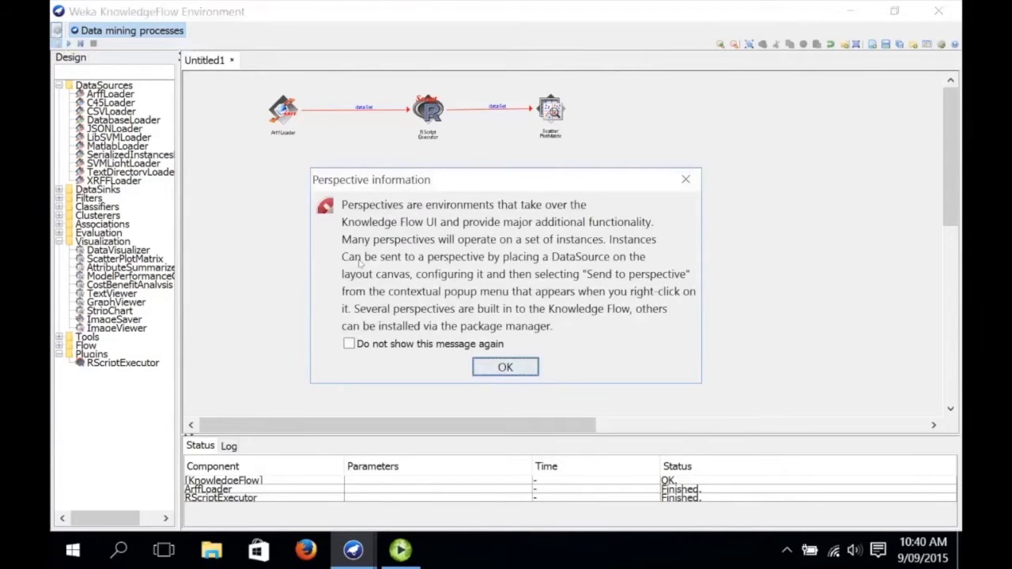
click(490, 367)
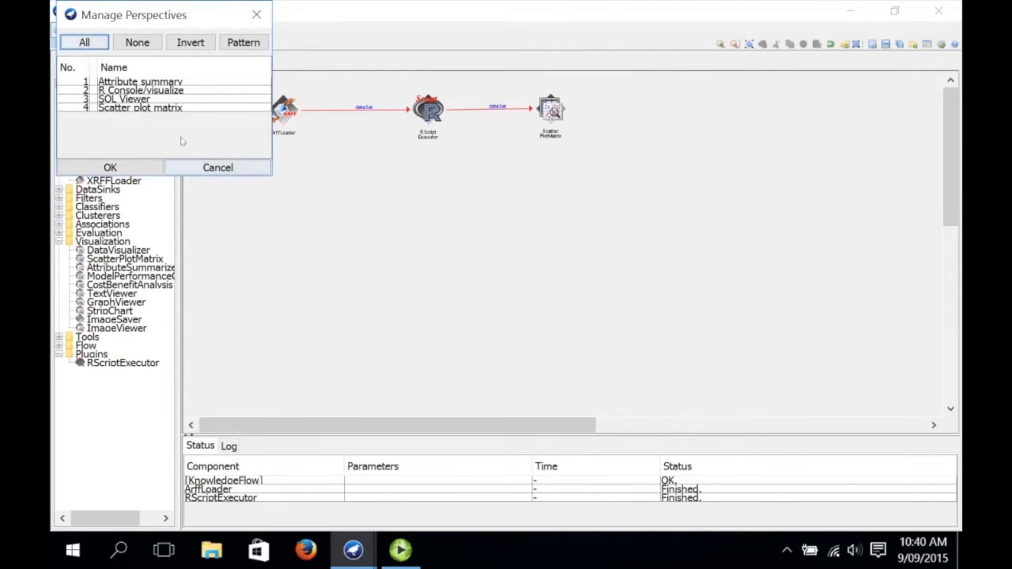
click(92, 91)
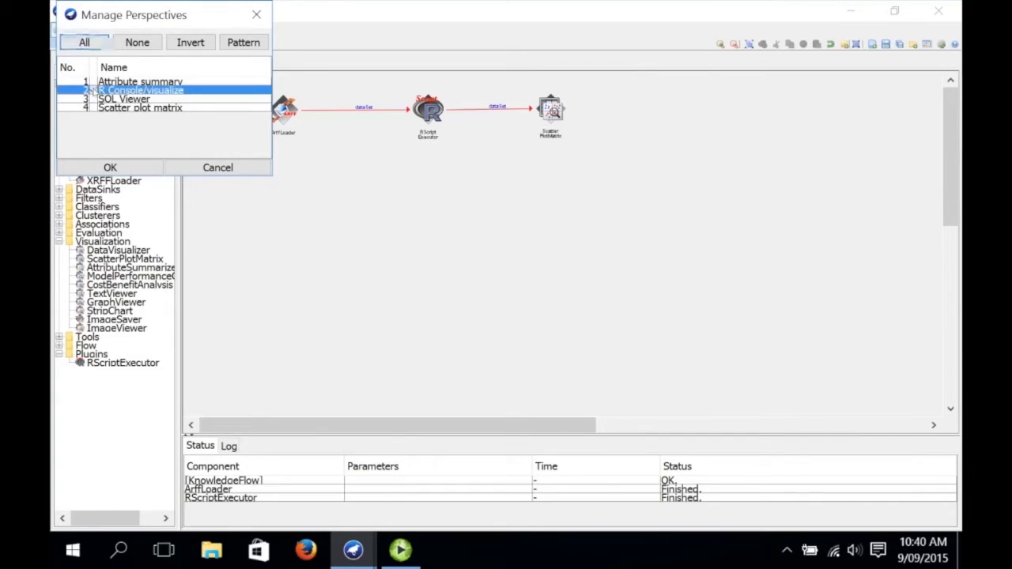
click(120, 166)
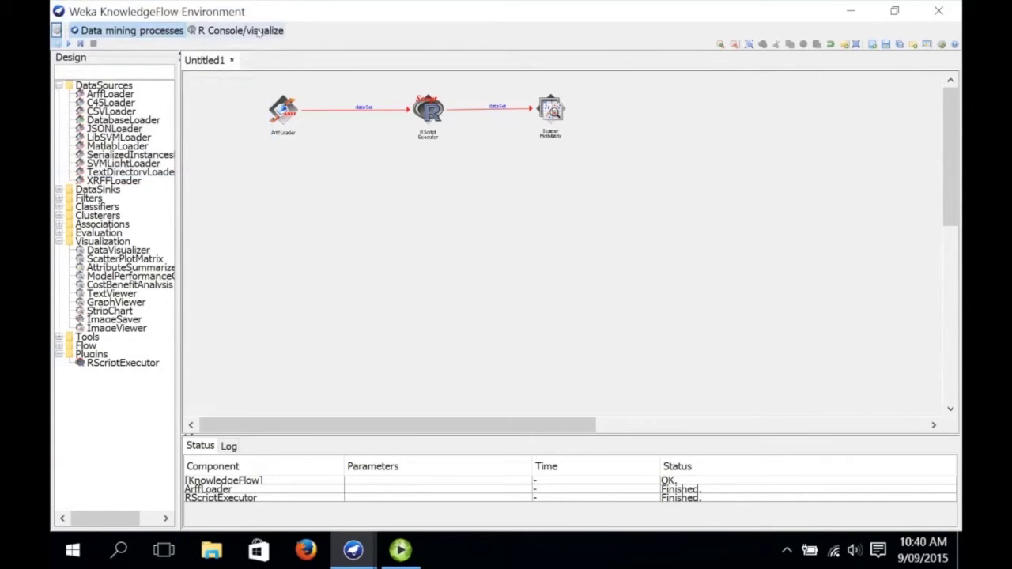
click(258, 34)
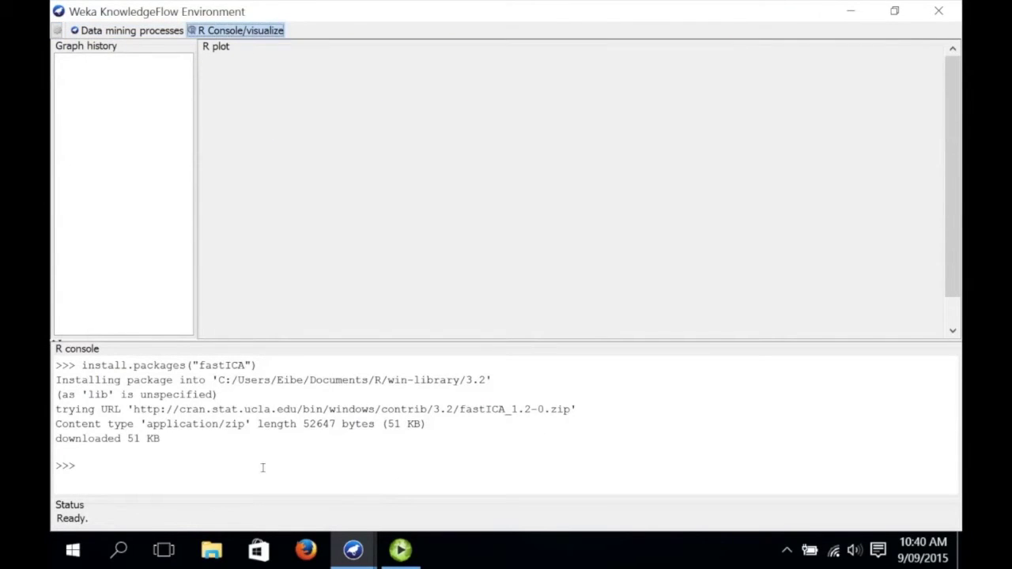
- Rerun install.packages("fastICA") in the R console, then return to Data mining processes
click(308, 473)
key(Up)
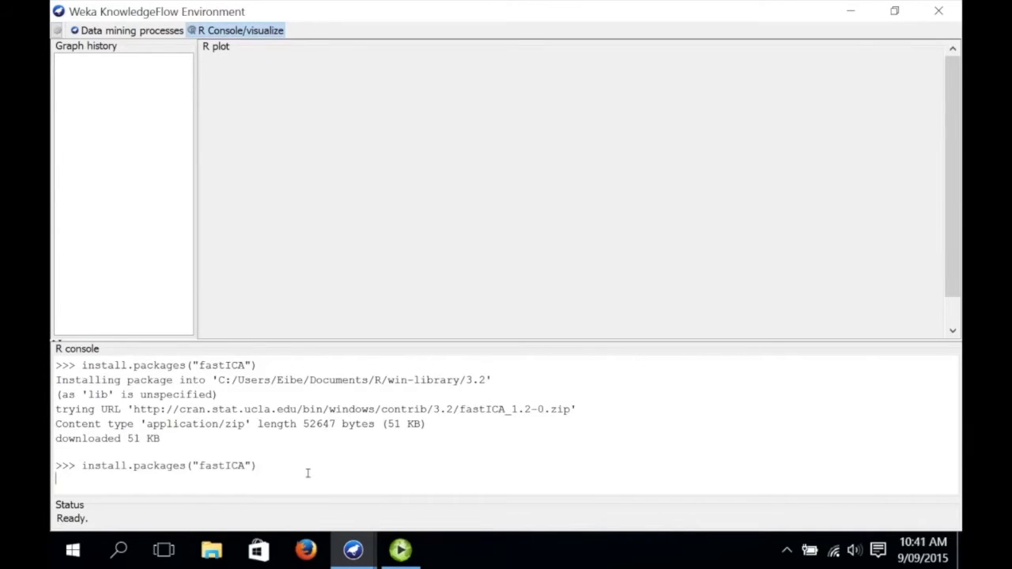
key(Return)
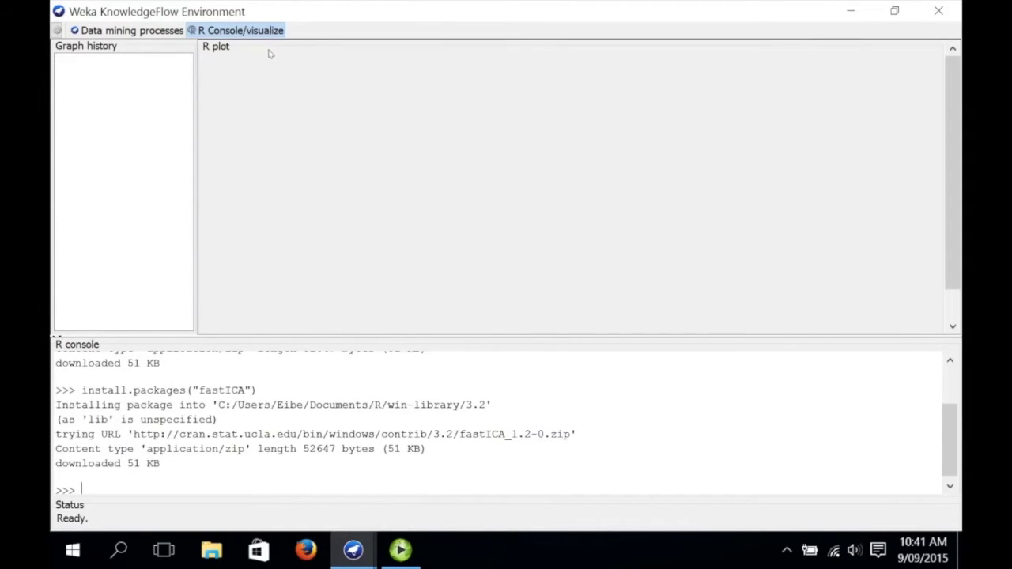
click(158, 30)
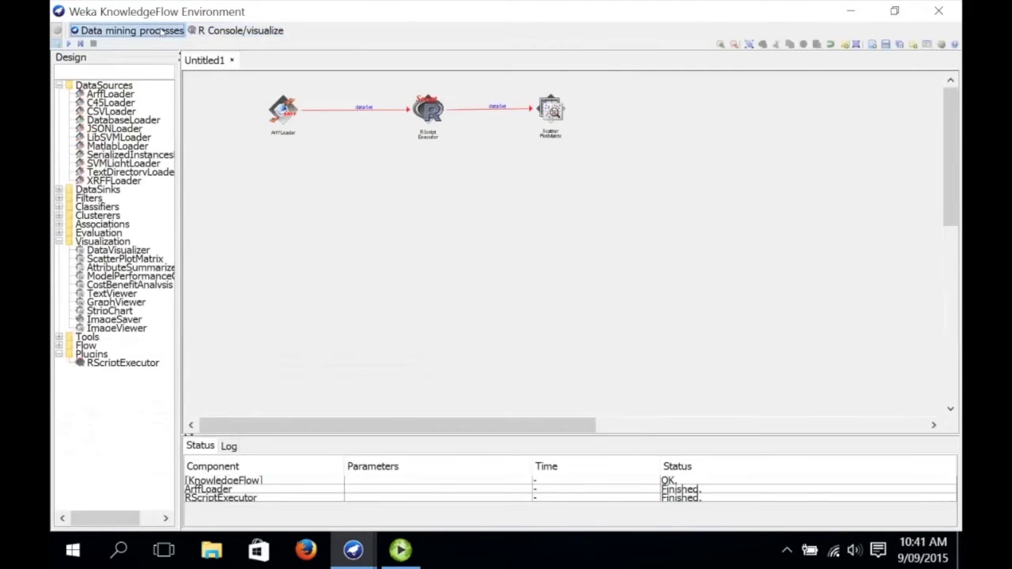
- Add library(fastICA) as the first line of the RScriptExecutor script, above rdata[1:4]
right_click(425, 106)
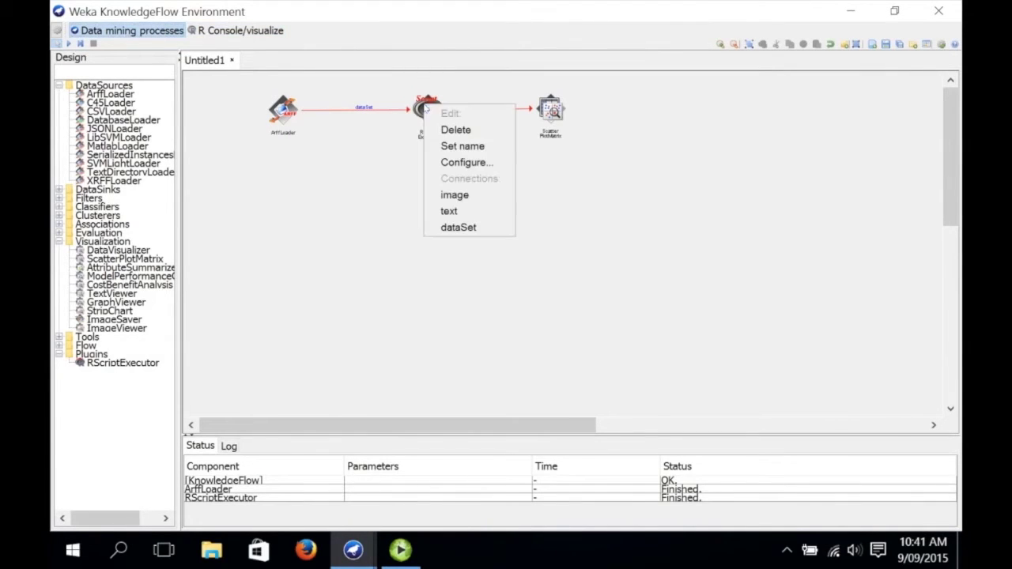
click(447, 163)
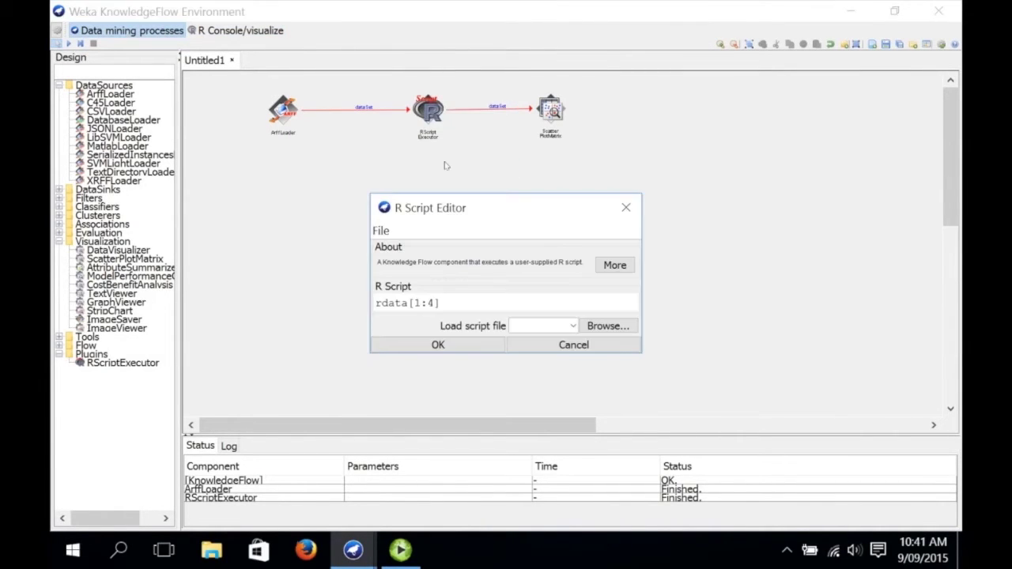
drag(524, 196, 521, 141)
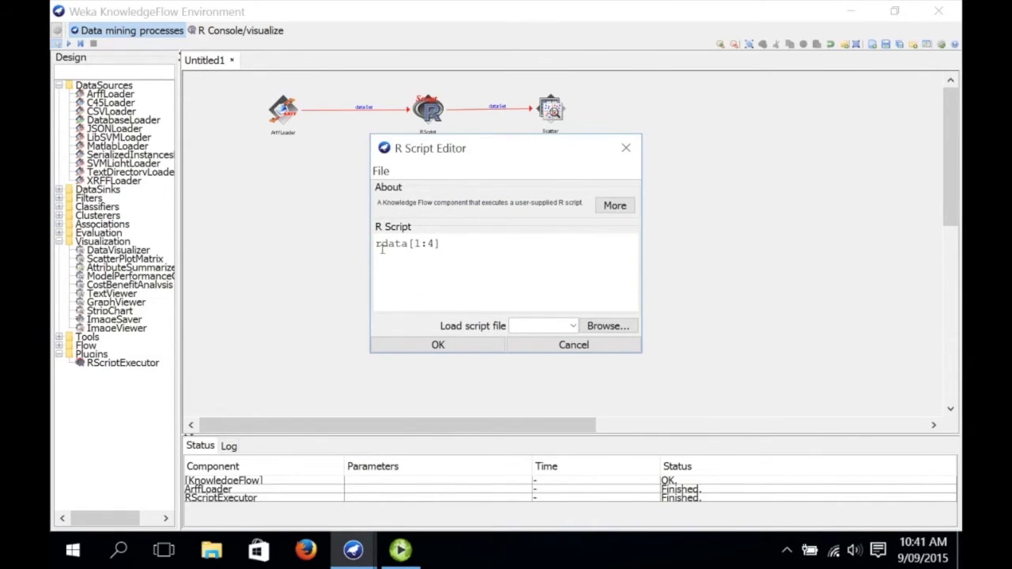
key(Return)
key(Up)
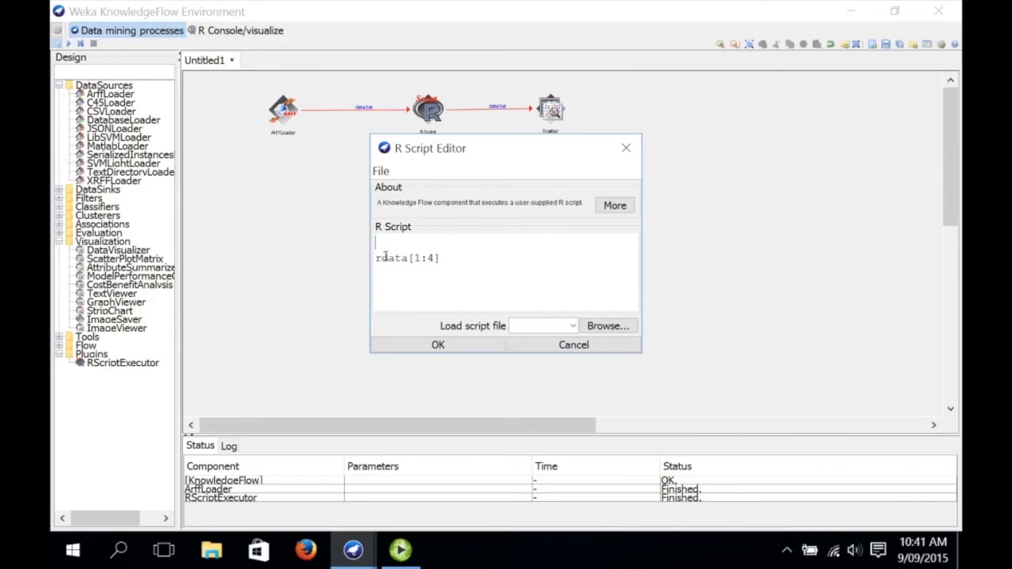
text(library(fastICA))
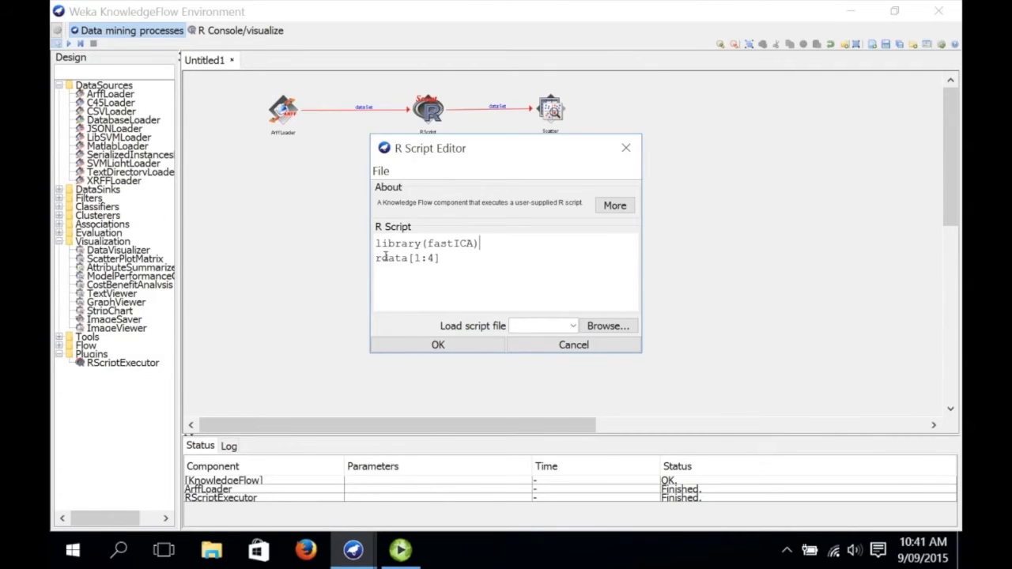
key(Return)
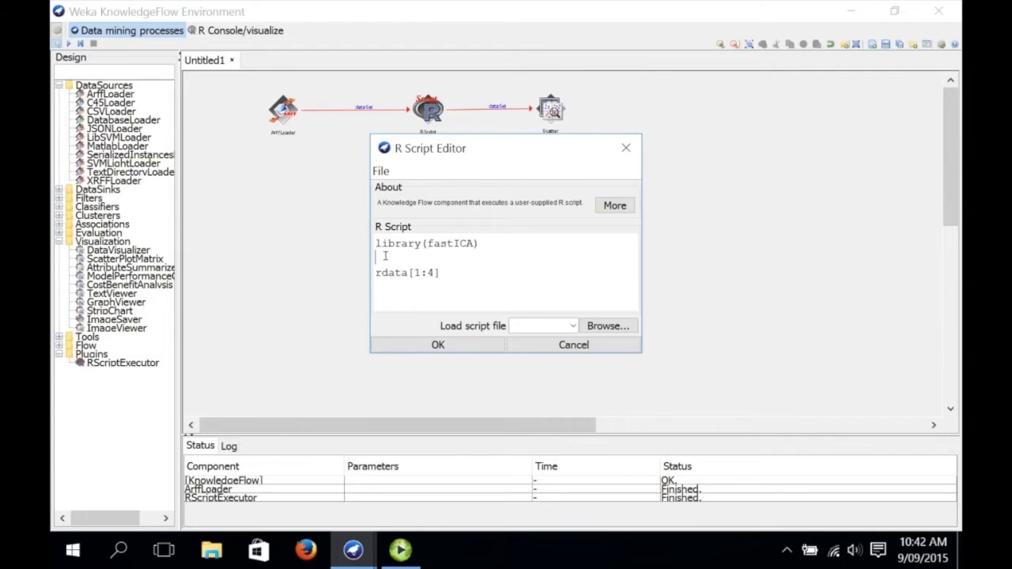
- Rewrite the script as num = ncol(rdata) - 1 and fastICA(rdata[1:num], num), then switch to Firefox
text(num = )
text(no)
text(ol())
text(rdata)
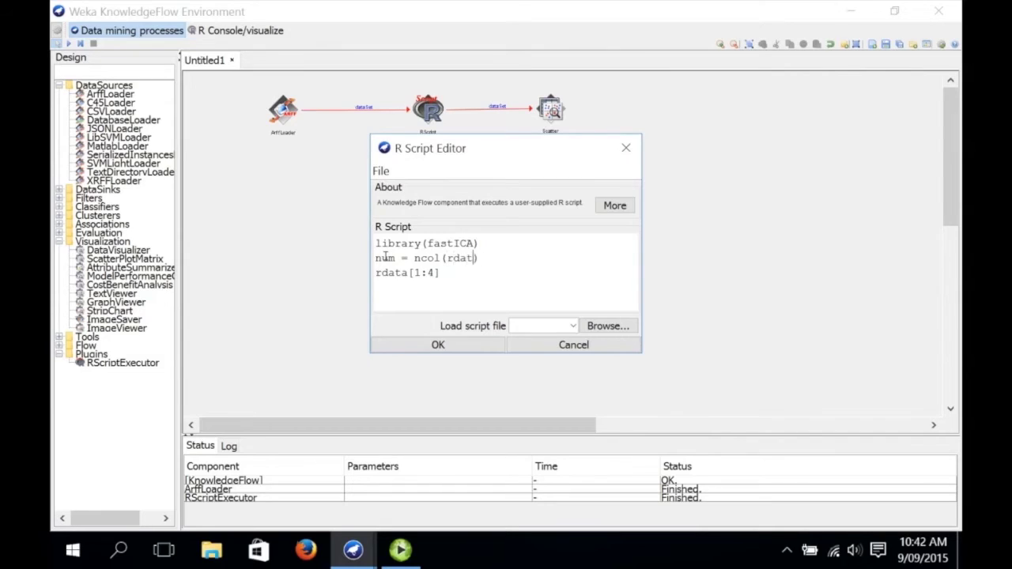
key(Right)
text(- 1 )
text(fastICA)
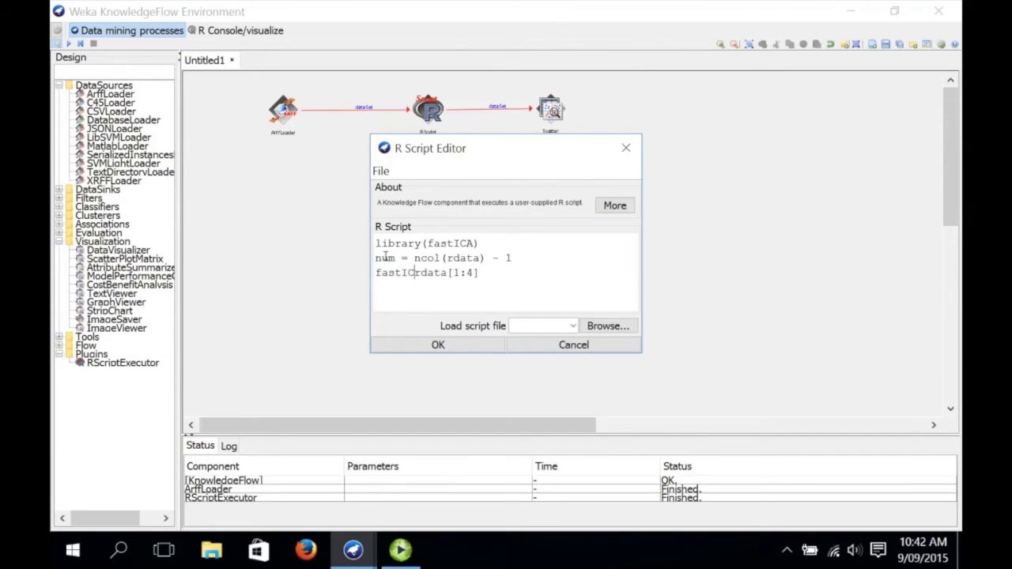
text(()
key(BackSpace)
text(num)
text(, num)
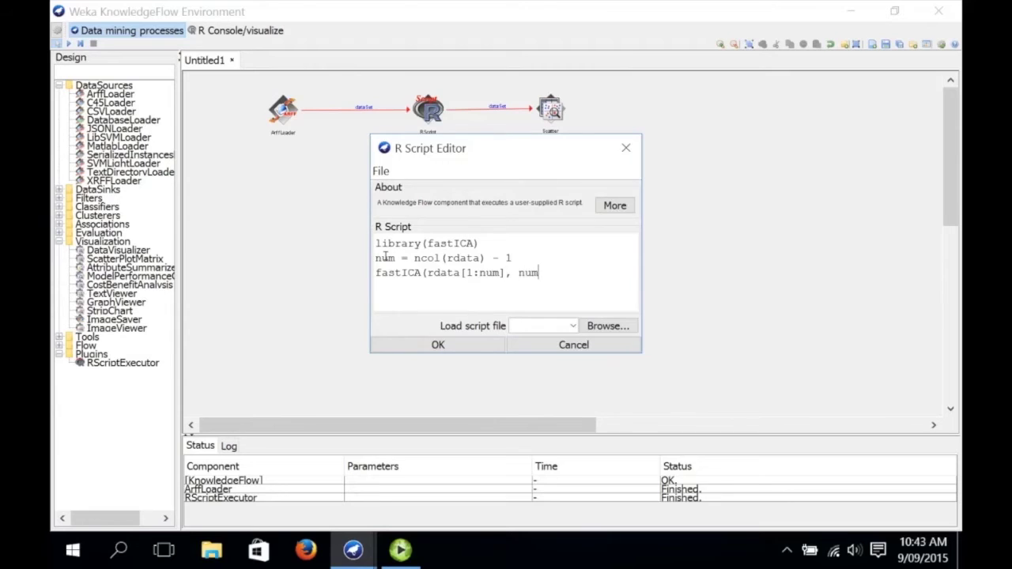
text())
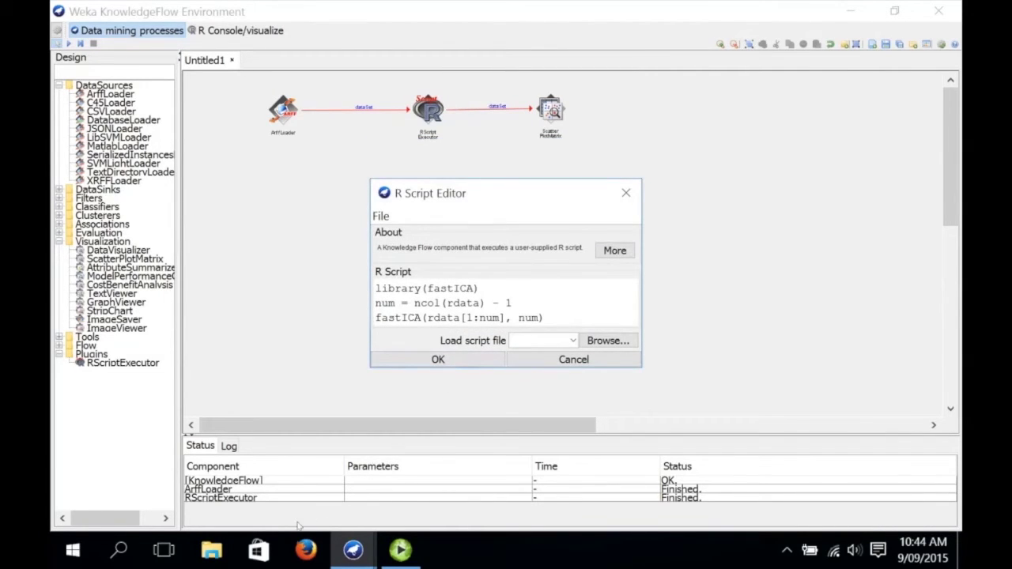
click(306, 547)
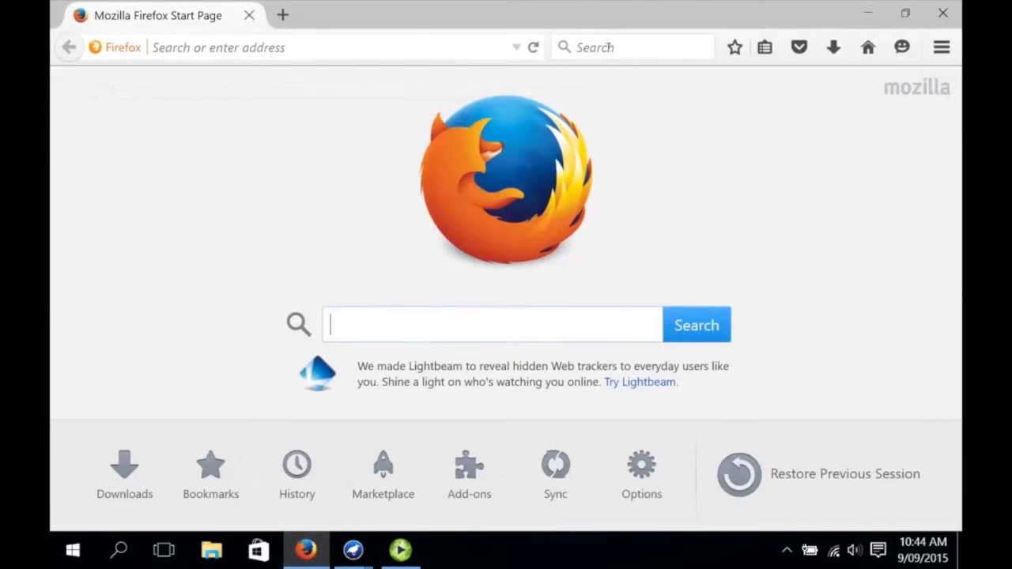
- Search Google for 'fastICA documentation R' and open the rdocumentation.org fastICA manual
click(607, 47)
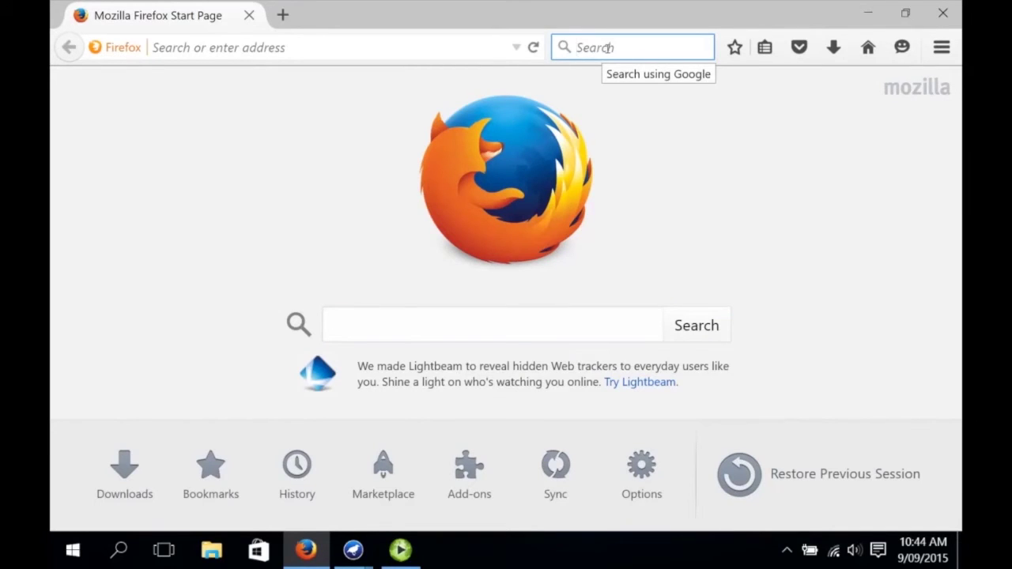
text(fastl)
text(CA )
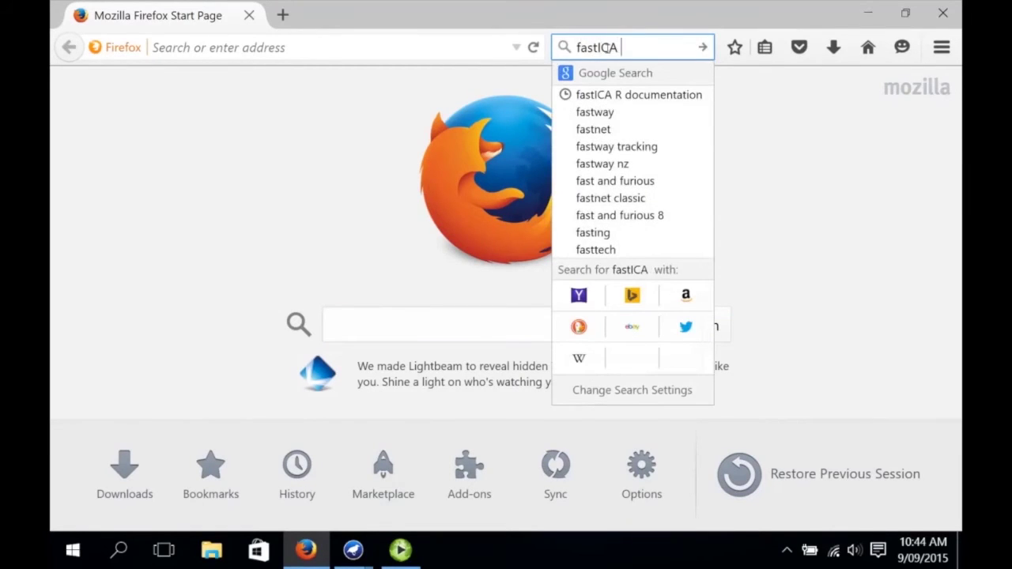
text(documentation R)
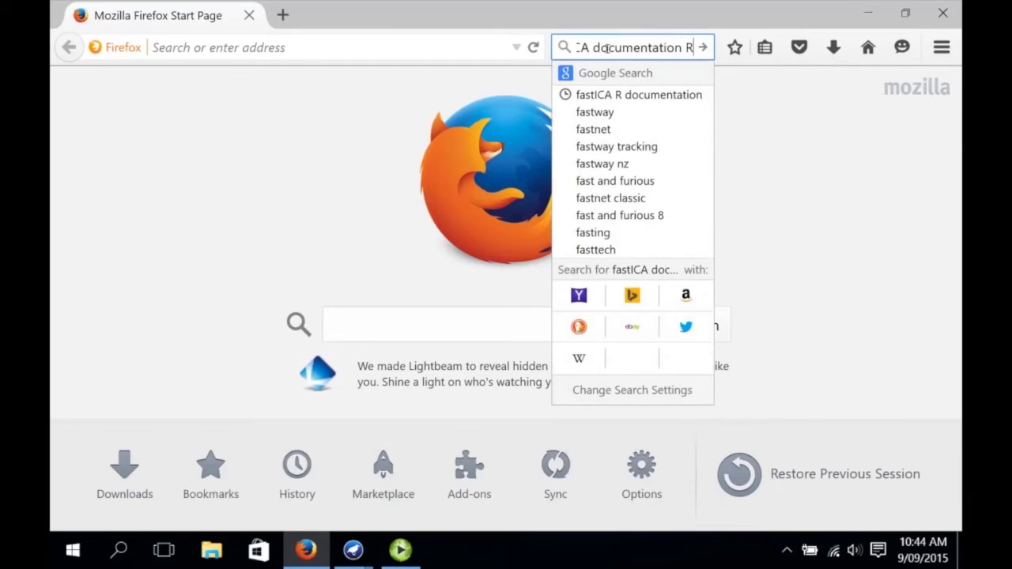
key(Return)
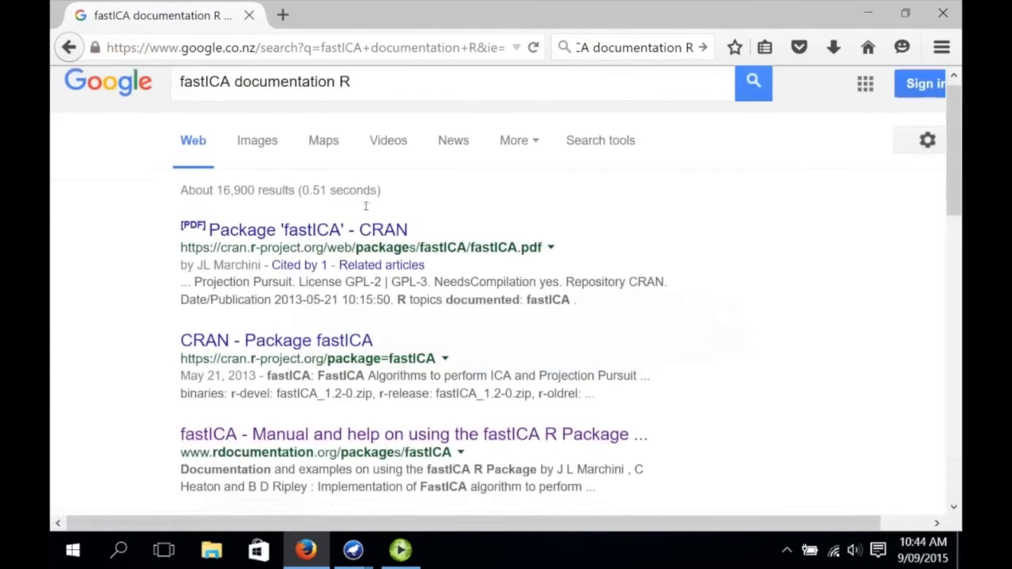
scroll(366, 201, down, 5)
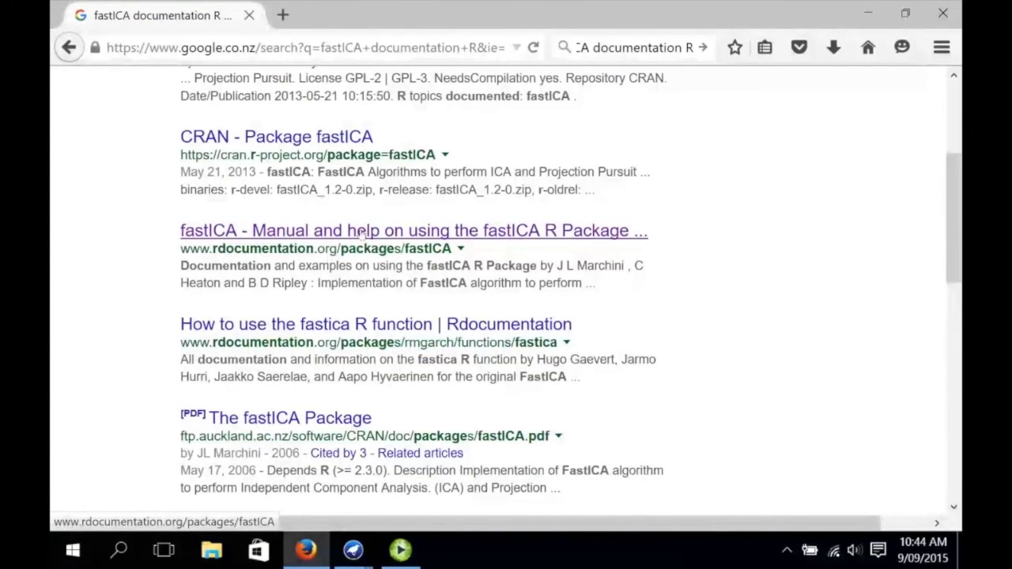
click(360, 231)
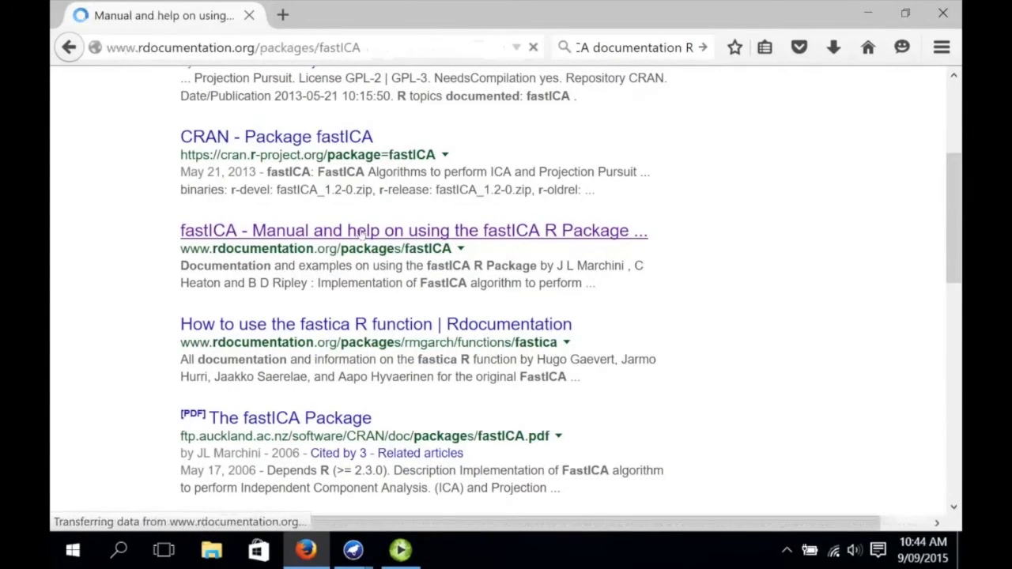
- Open RDocumentation's fastICA page and read down to the Value section listing X, K, W, A and S
scroll(357, 234, down, 10)
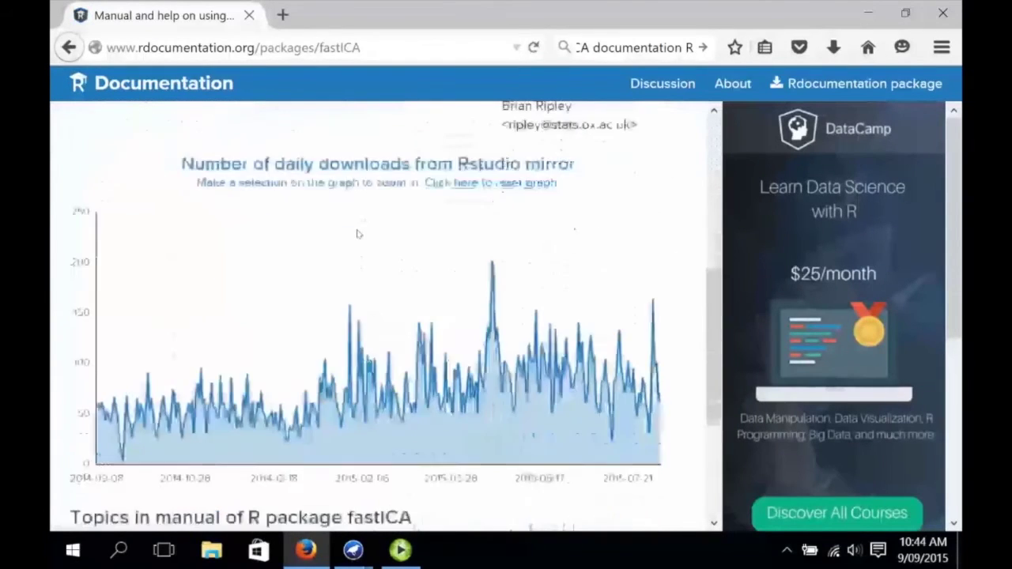
scroll(357, 234, down, 3)
click(118, 419)
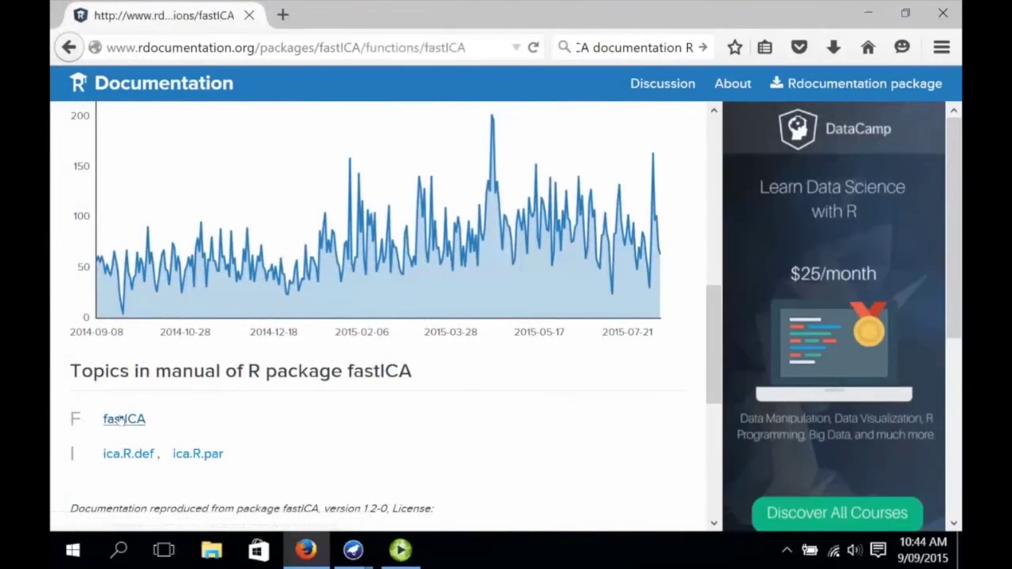
scroll(338, 343, down, 5)
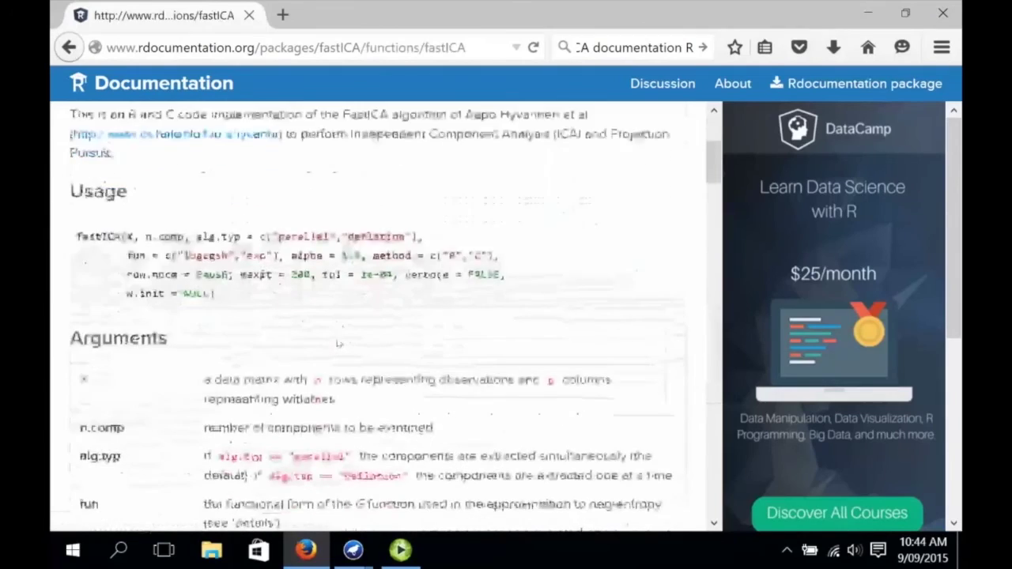
scroll(338, 343, down, 6)
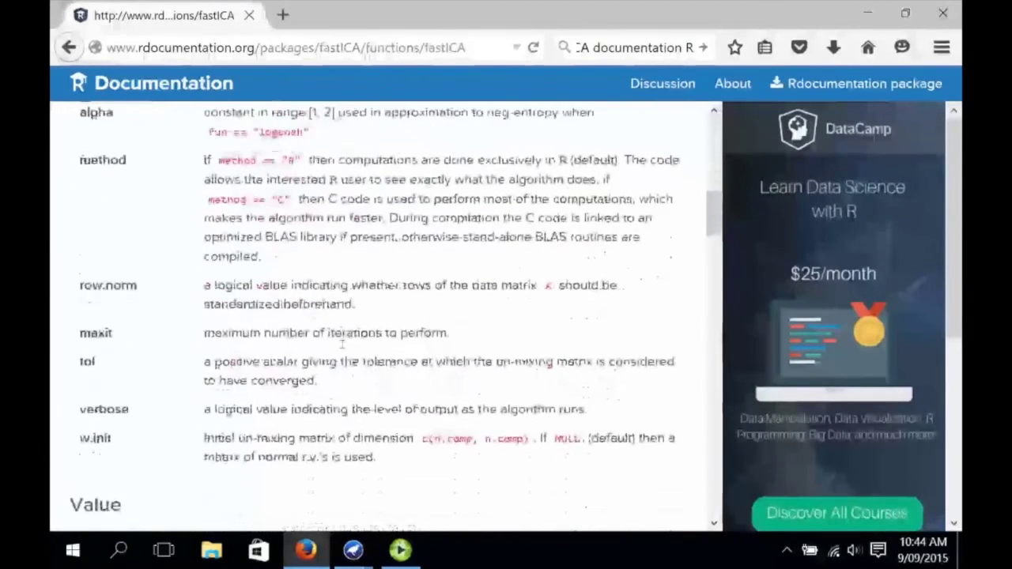
scroll(341, 343, down, 6)
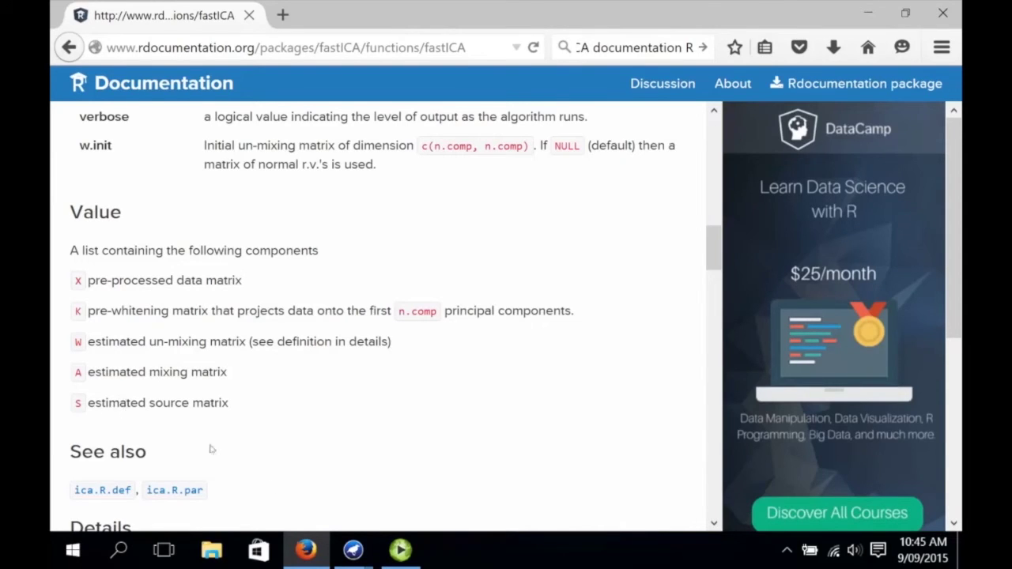
- Change the script's last line to data.frame(fastICA(rdata[1:num], num)$S) and close the editor
mouse_move(354, 549)
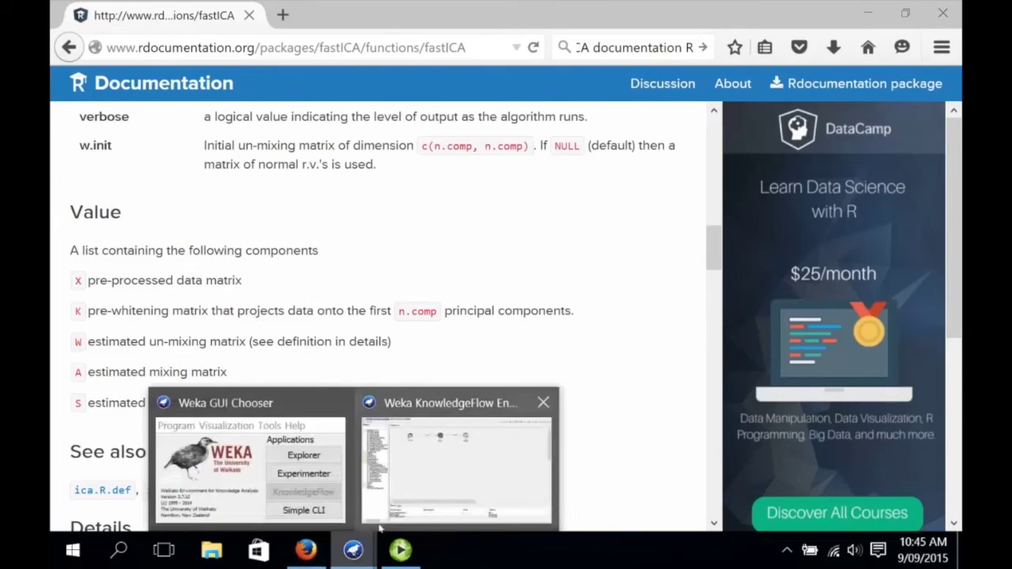
click(421, 490)
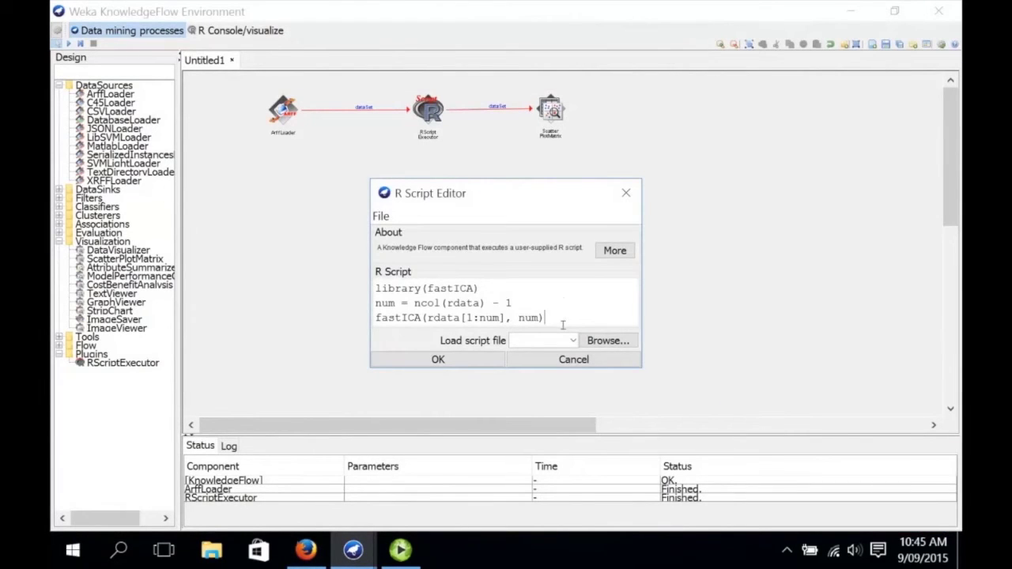
text($S)
text(data.fram)
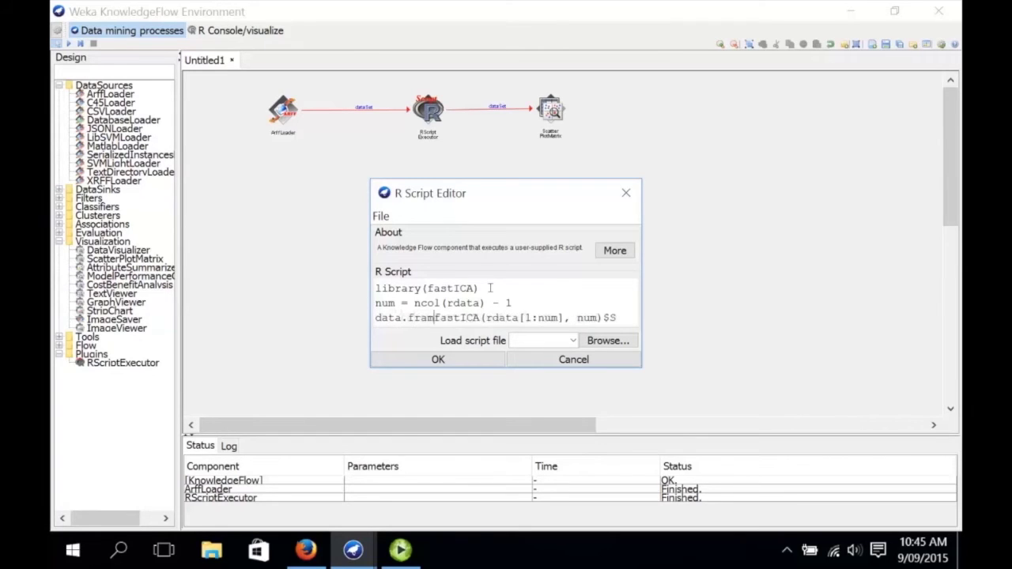
text(e()
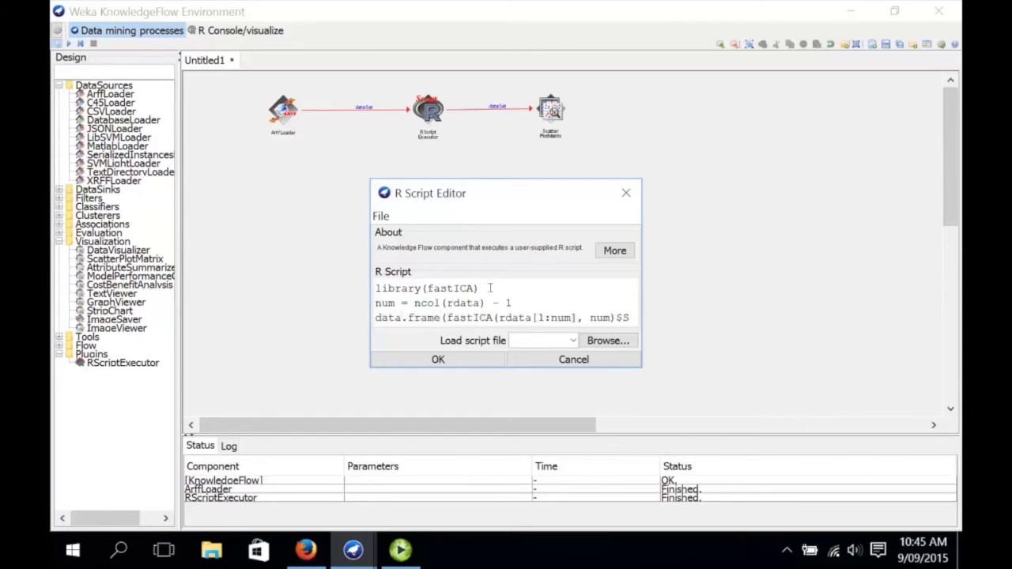
key(Right)
key(Right)
key(Right)
key(Right)
key(Right)
key(Right)
key(Right)
key(Right)
key(Right)
key(Right)
key(Right)
key(Right)
key(Right)
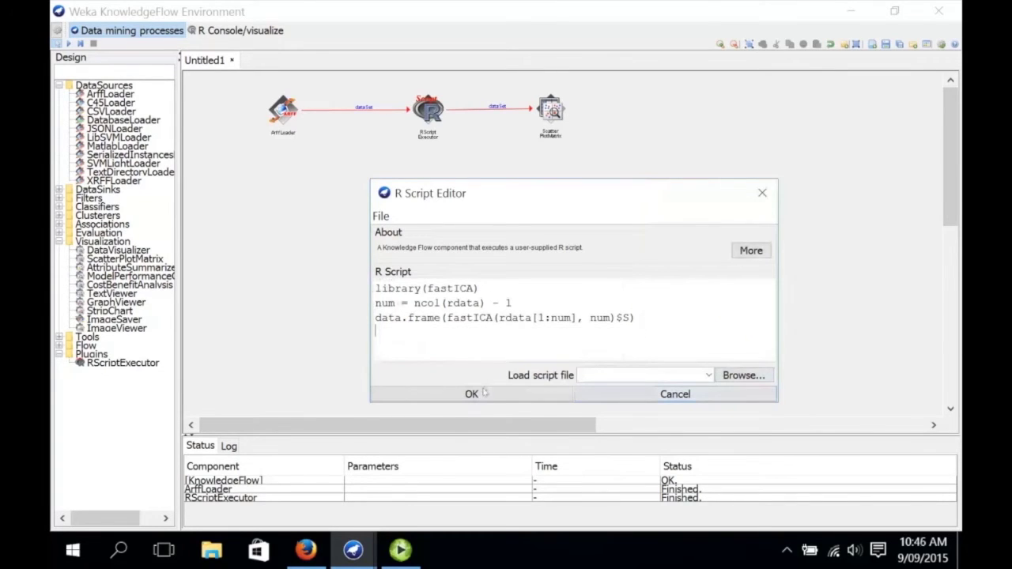
click(483, 392)
- View the ScatterPlotMatrix plot of components X1 to X4 in an enlarged window, then close it
right_click(552, 109)
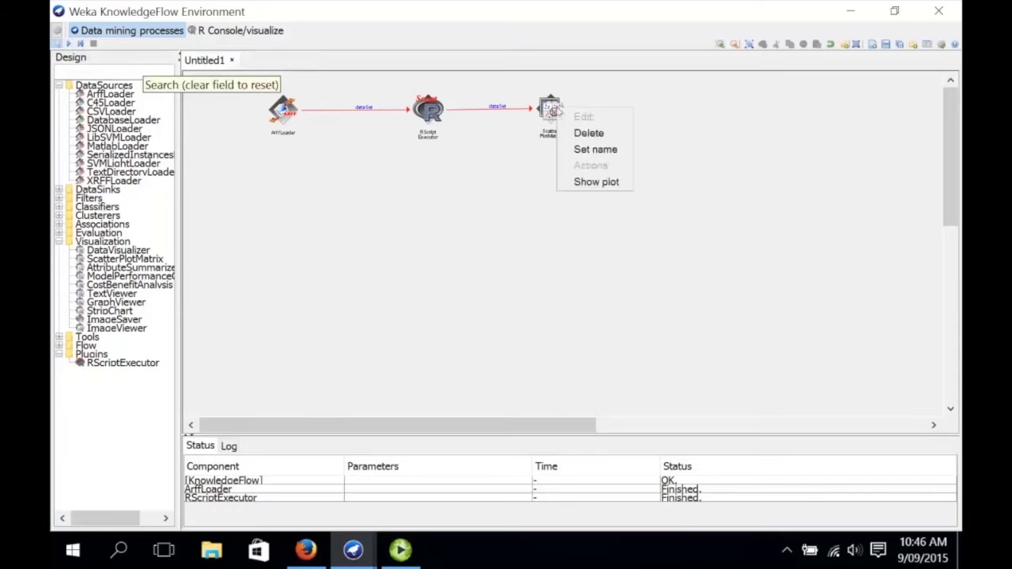
click(585, 181)
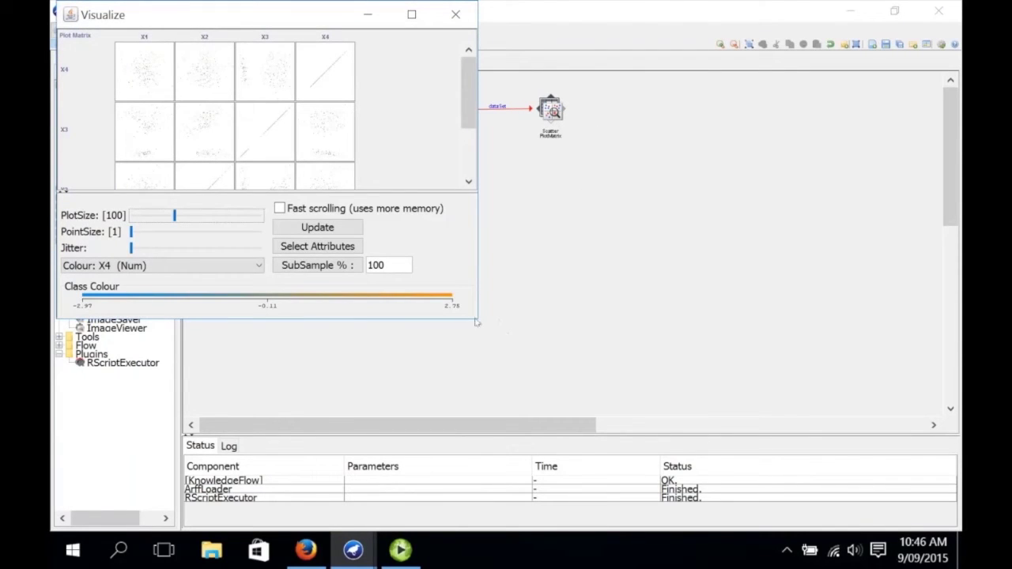
drag(478, 322, 791, 410)
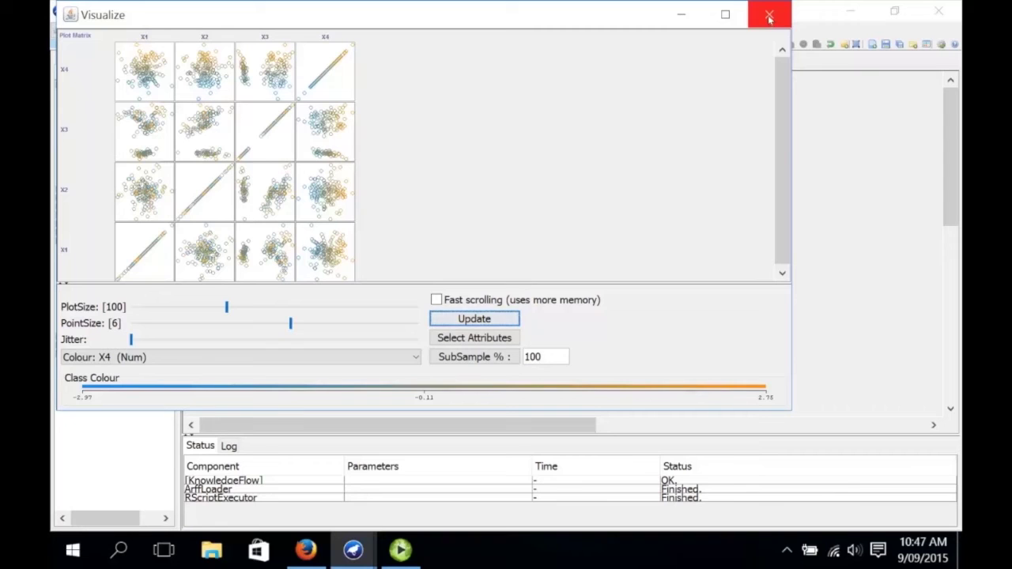
click(769, 18)
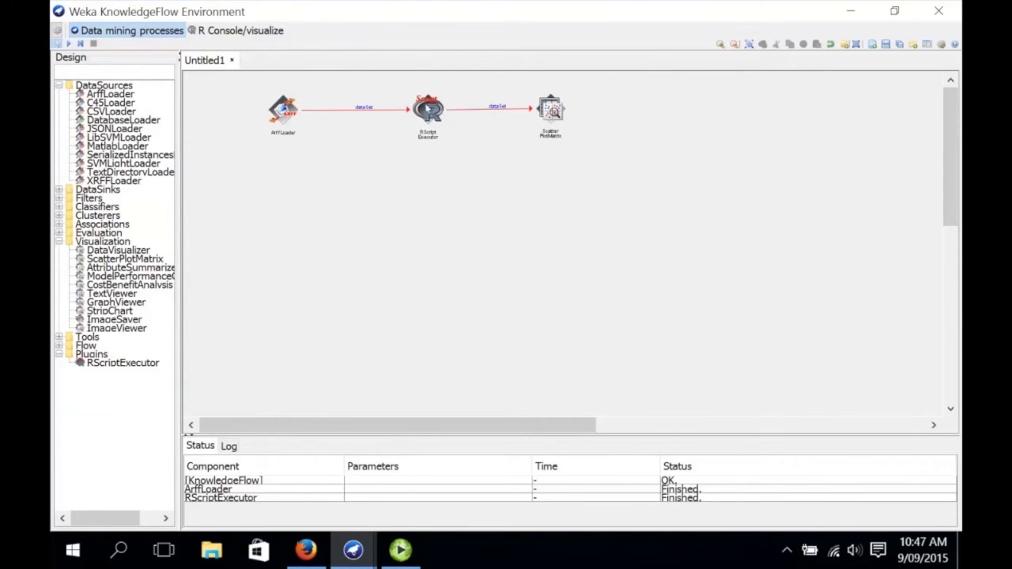
- Edit the R script to assign line 3 to d and add cbind(d, rdata[num + 1])
right_click(426, 109)
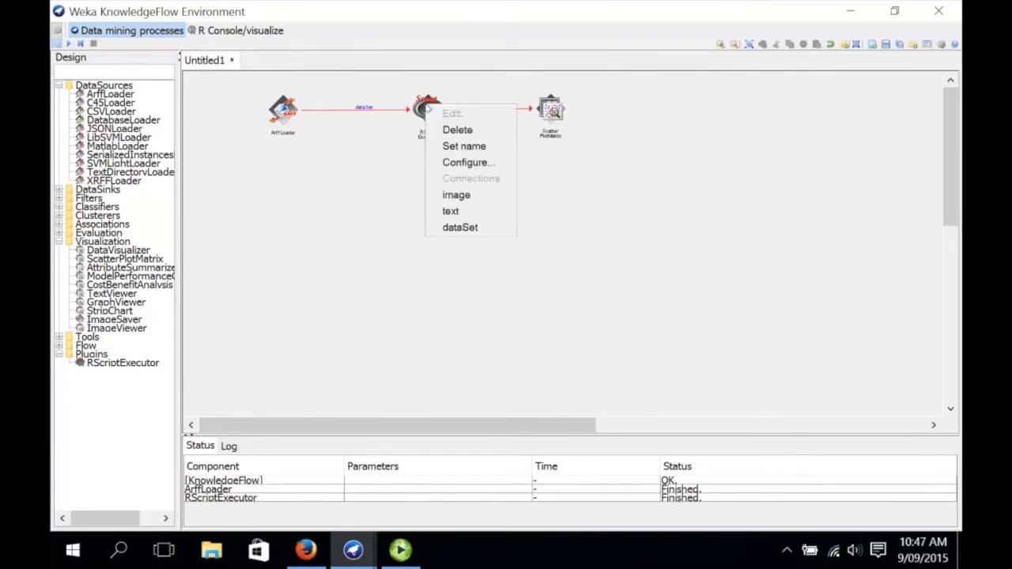
click(456, 162)
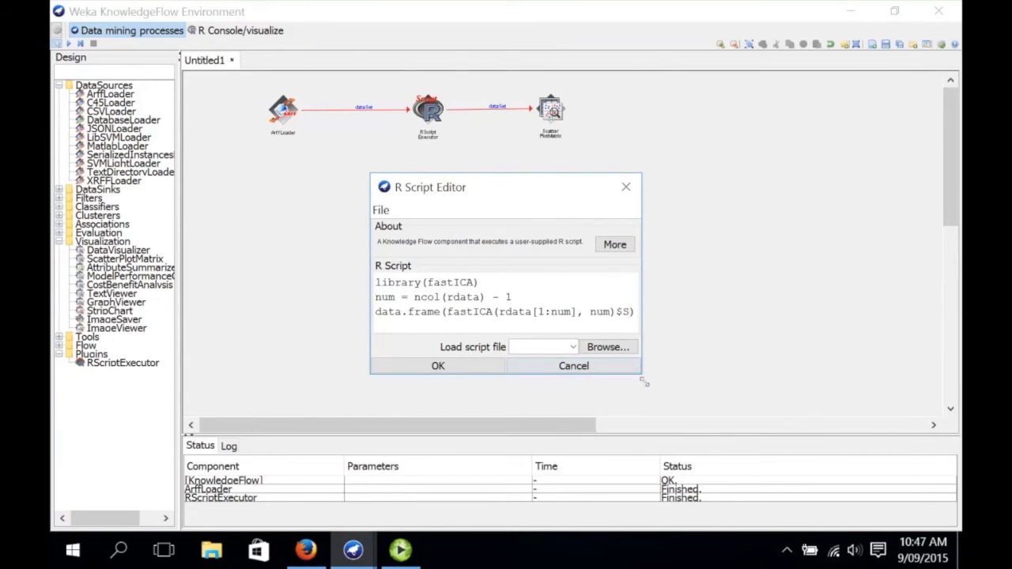
drag(641, 373, 683, 412)
click(648, 322)
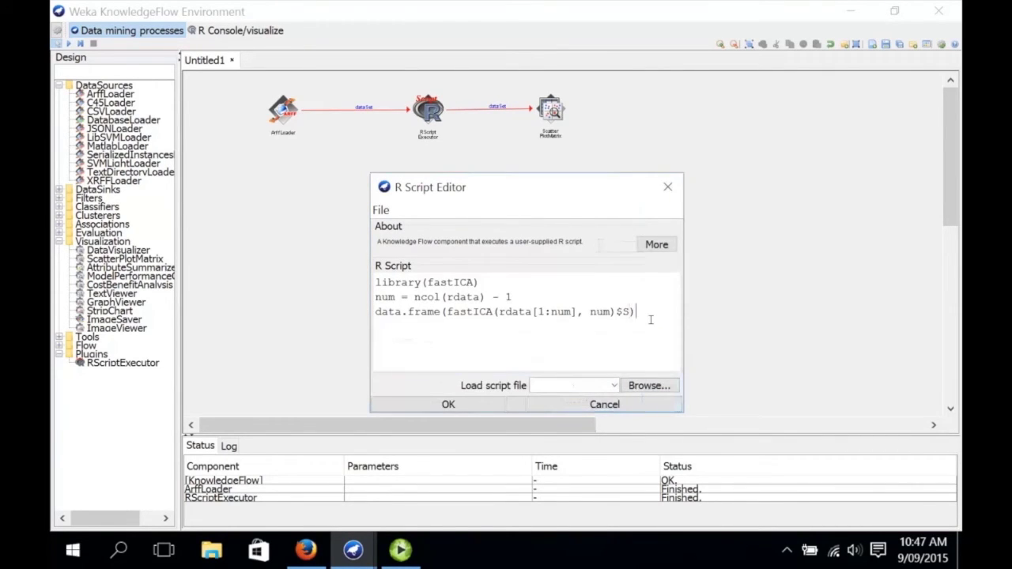
text(c)
text(bind)
text(()
text(d)
text( =)
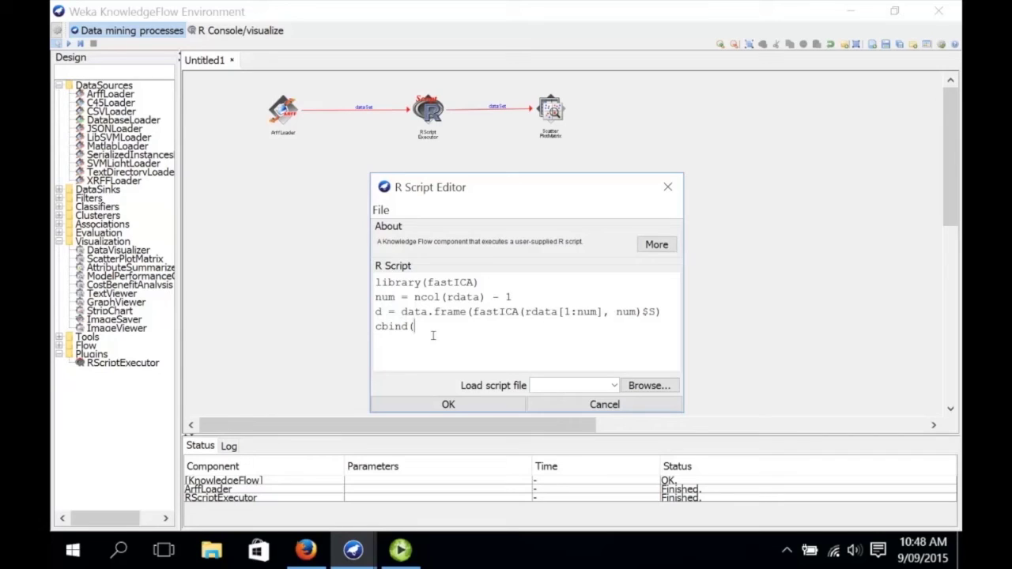
text(d, rdata[num + 1)
key(Right)
key(Right)
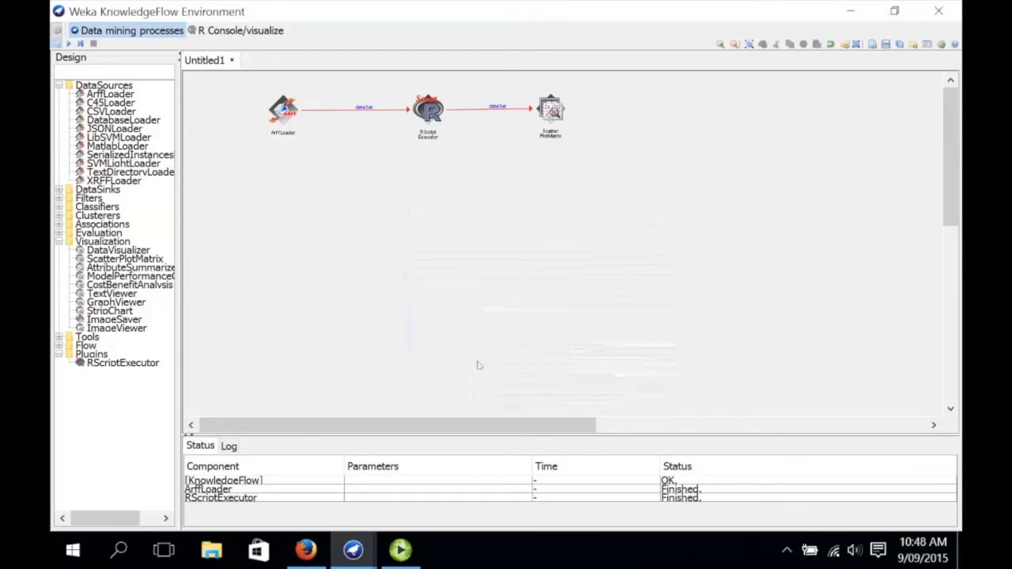
click(479, 403)
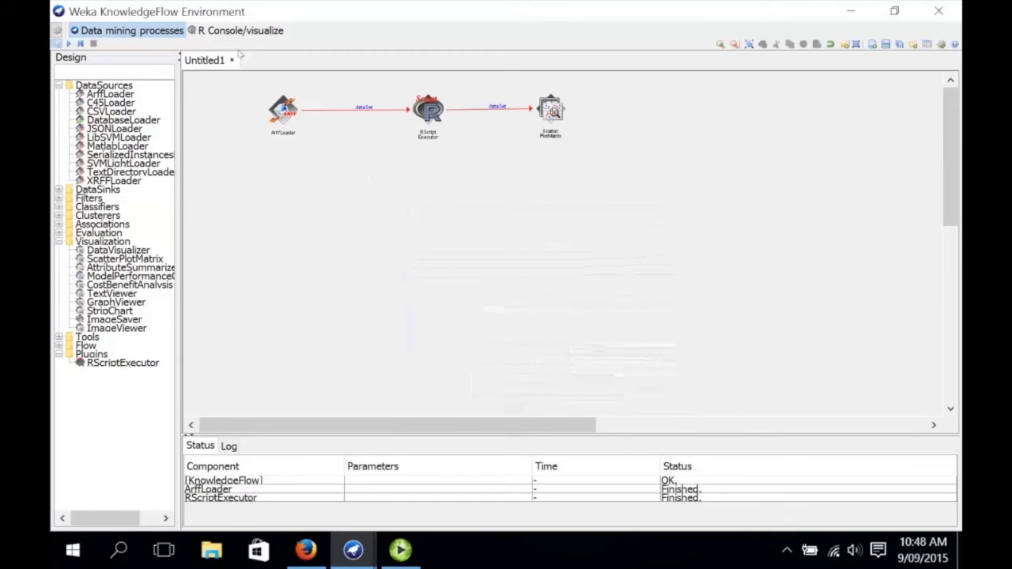
- Rerun the flow and check the scatter plot matrix now shows X1–X4 plus the class column
click(70, 44)
right_click(555, 108)
click(574, 182)
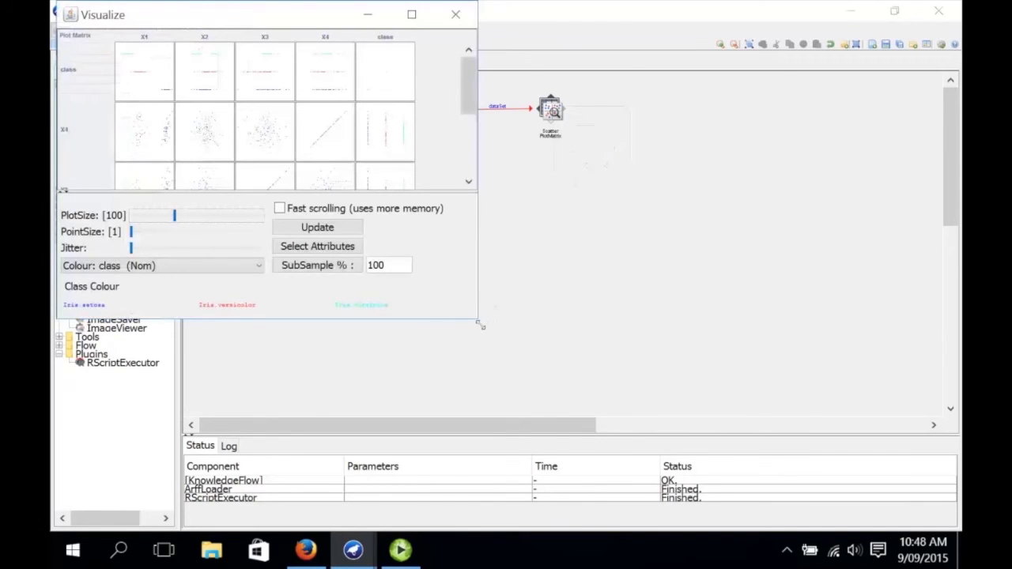
drag(480, 325, 615, 423)
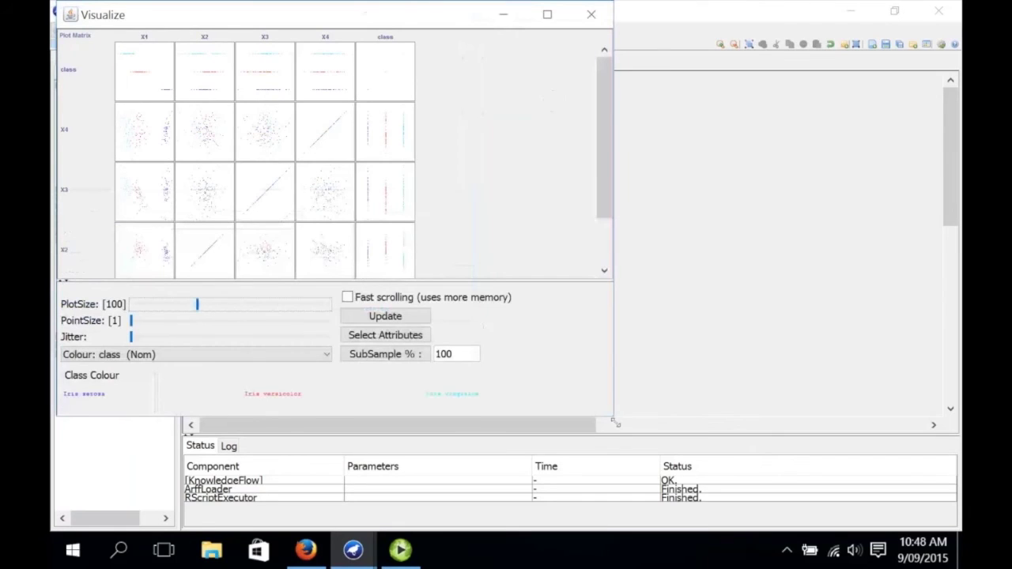
click(592, 14)
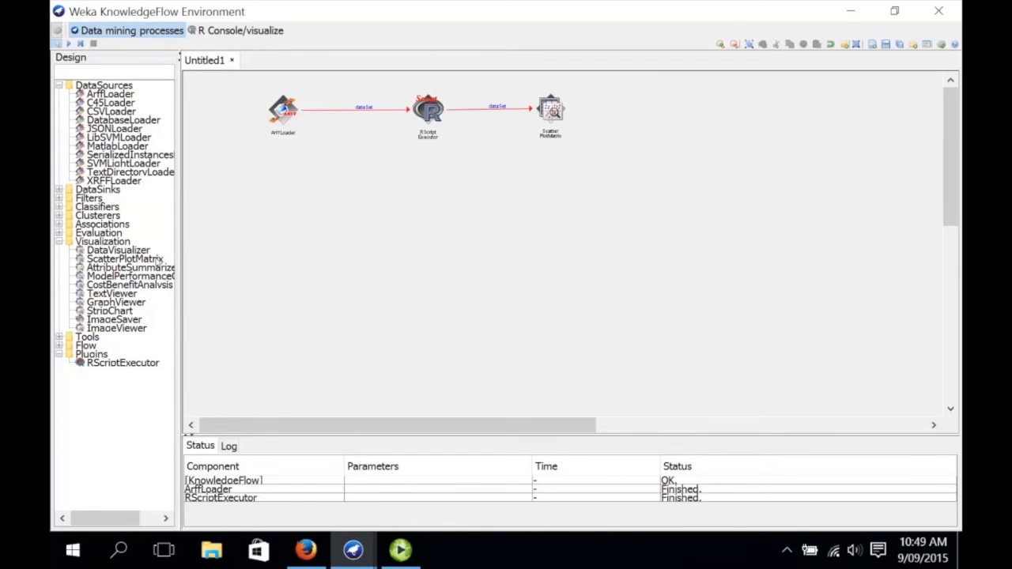
double_click(93, 233)
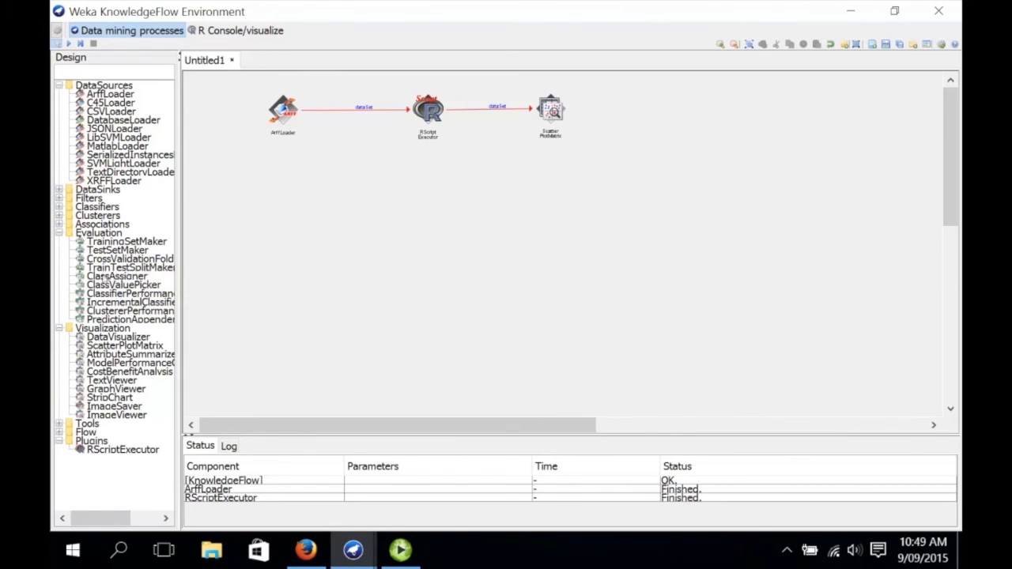
- Add a ClassAssigner fed by the R script's dataSet, keeping the last column as the class
click(109, 277)
click(436, 186)
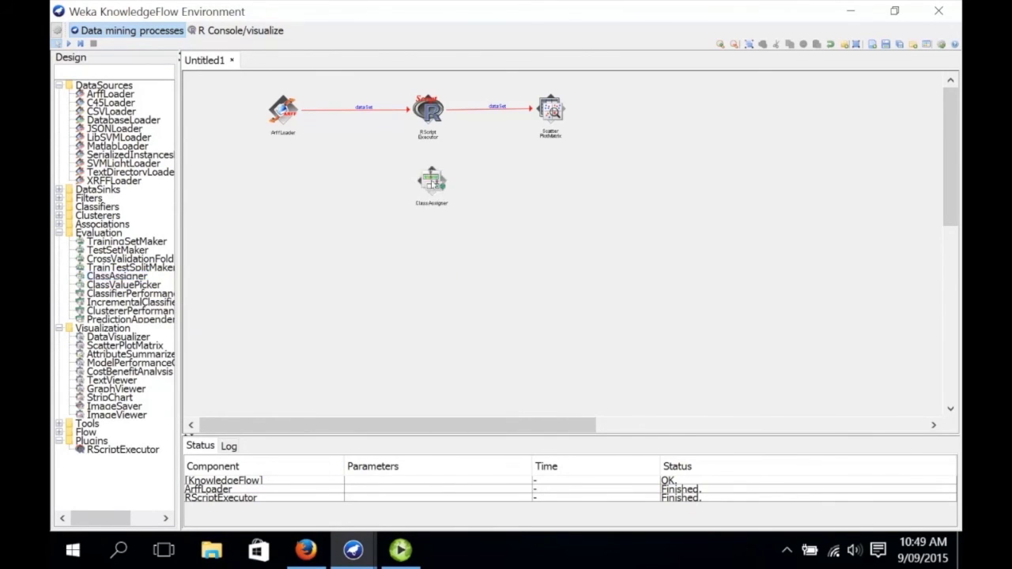
right_click(427, 111)
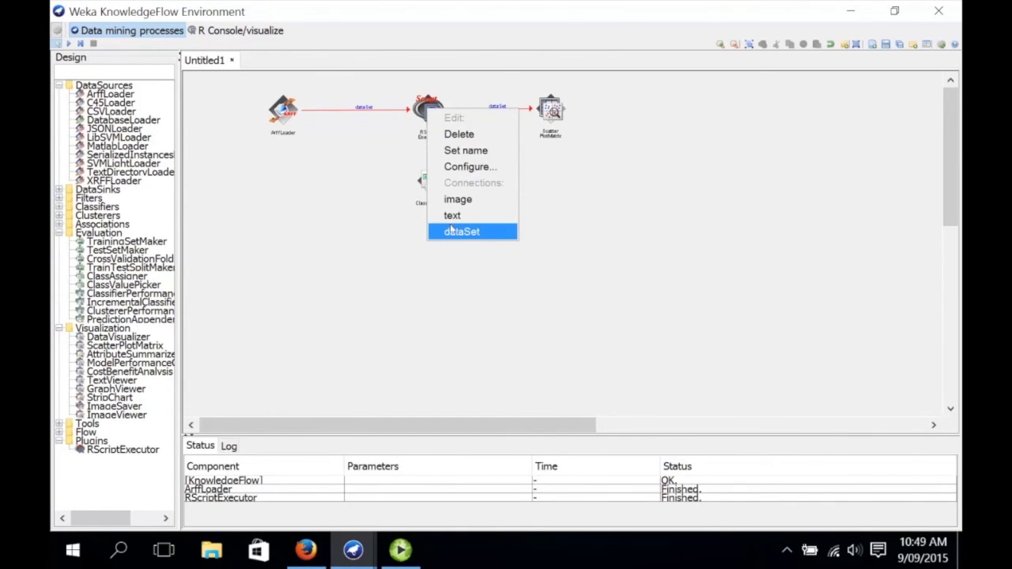
click(461, 230)
click(431, 183)
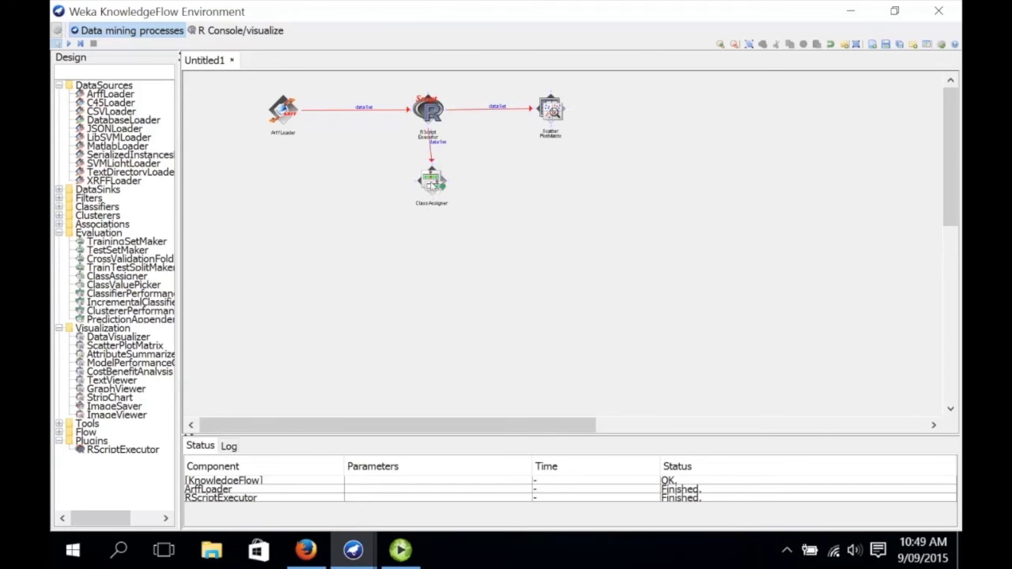
right_click(431, 184)
click(449, 242)
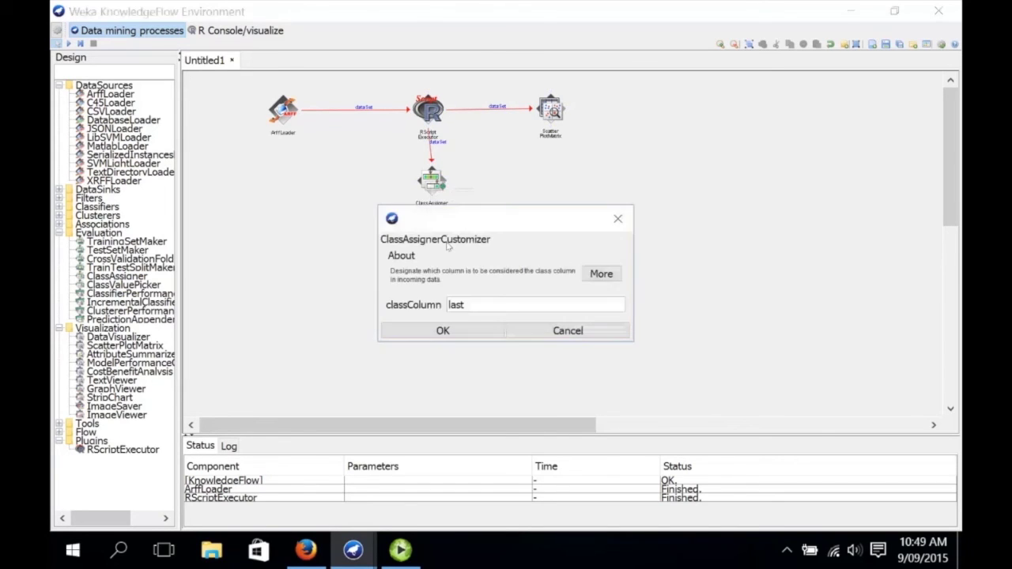
click(474, 330)
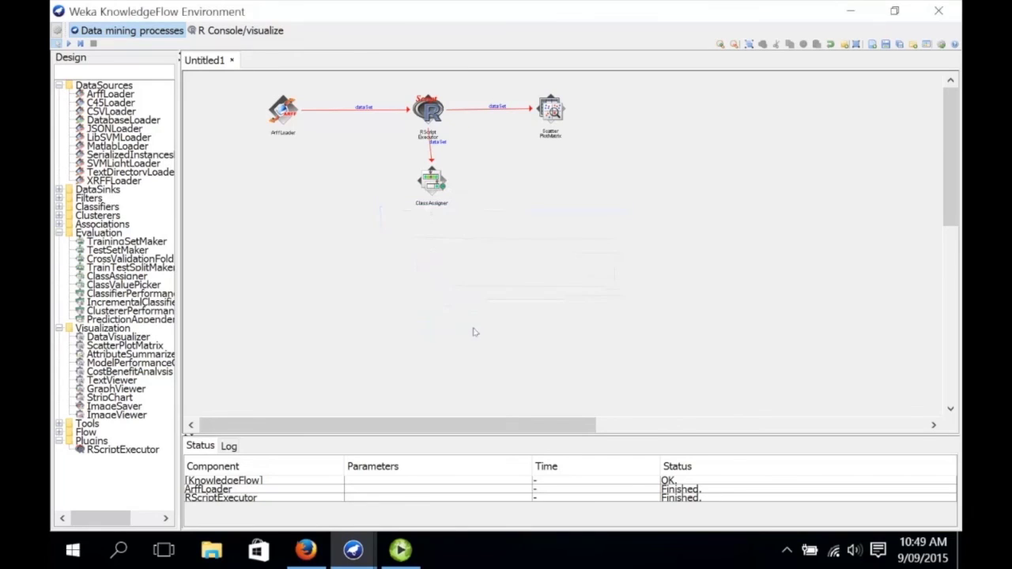
- Place a CrossValidationFoldMaker below ClassAssigner and connect ClassAssigner's dataSet to it
click(117, 259)
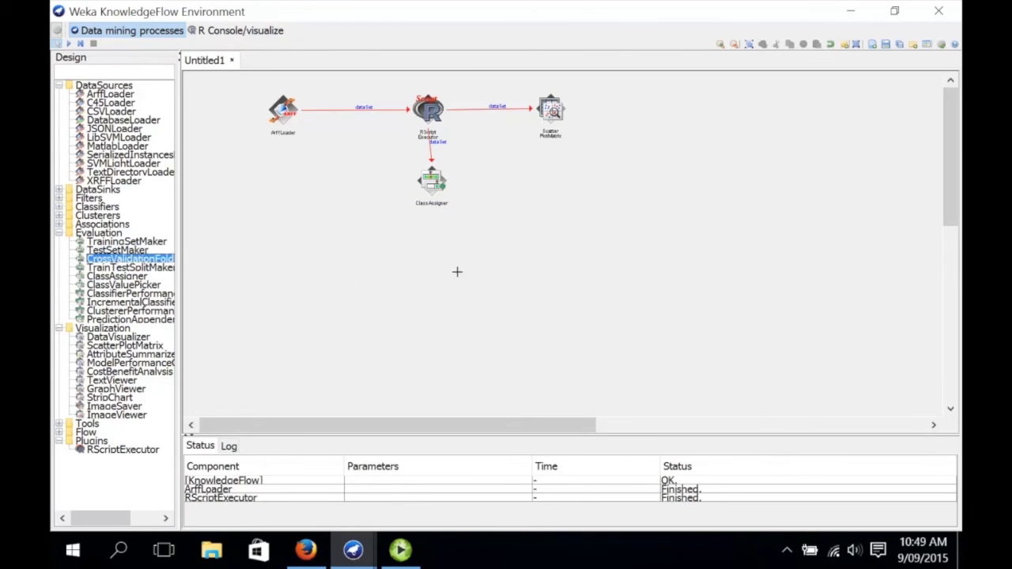
click(436, 257)
right_click(436, 184)
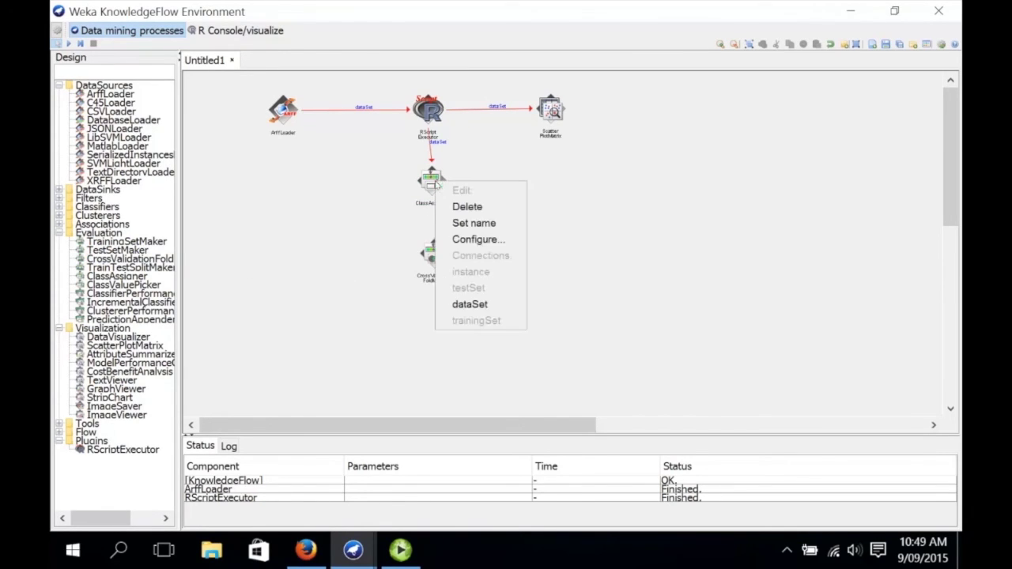
click(469, 304)
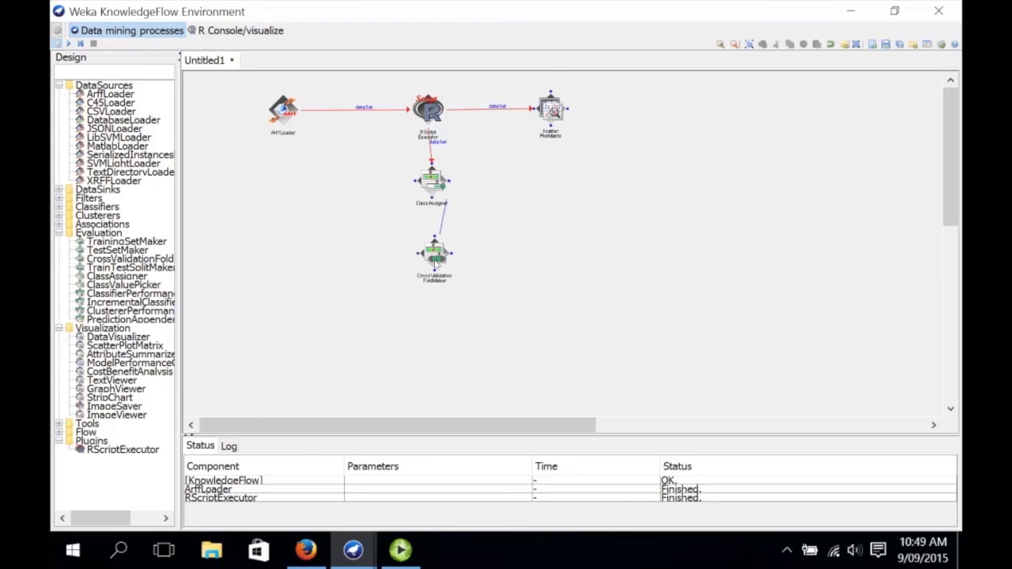
click(435, 255)
drag(435, 257, 434, 264)
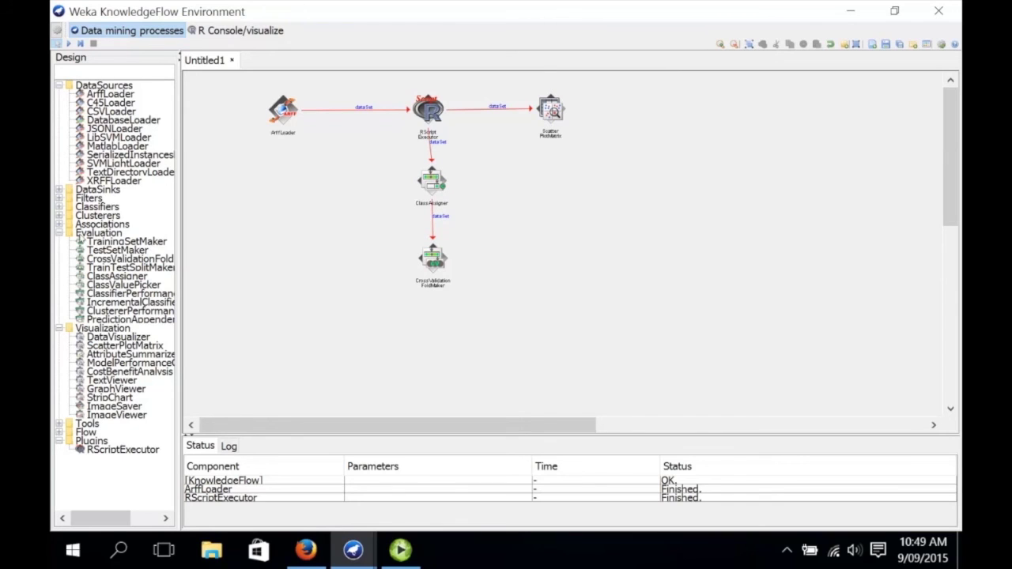
- Add a NaiveBayes classifier receiving the fold maker's trainingSet and testSet
click(59, 206)
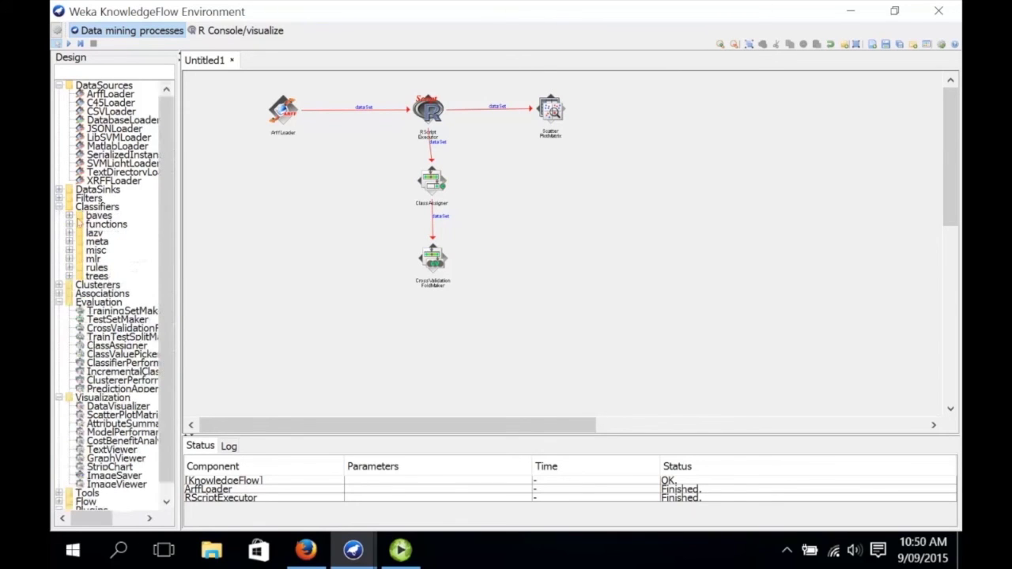
click(70, 215)
click(123, 233)
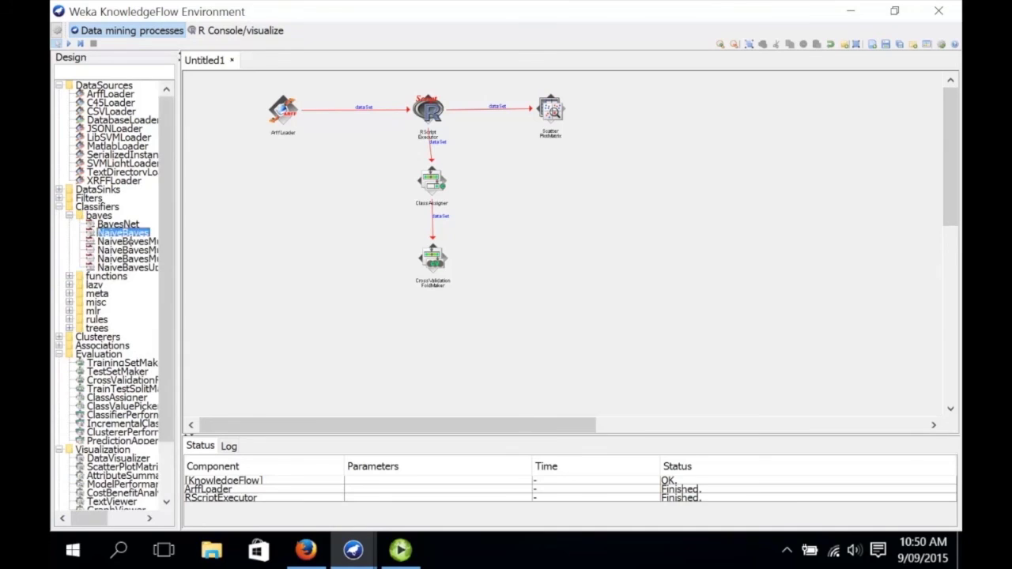
click(434, 330)
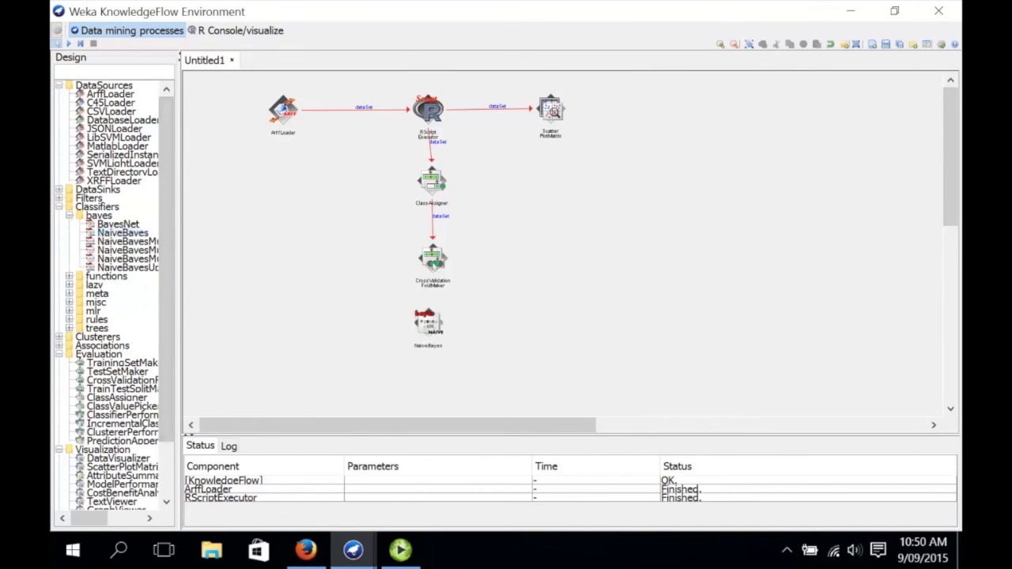
right_click(432, 262)
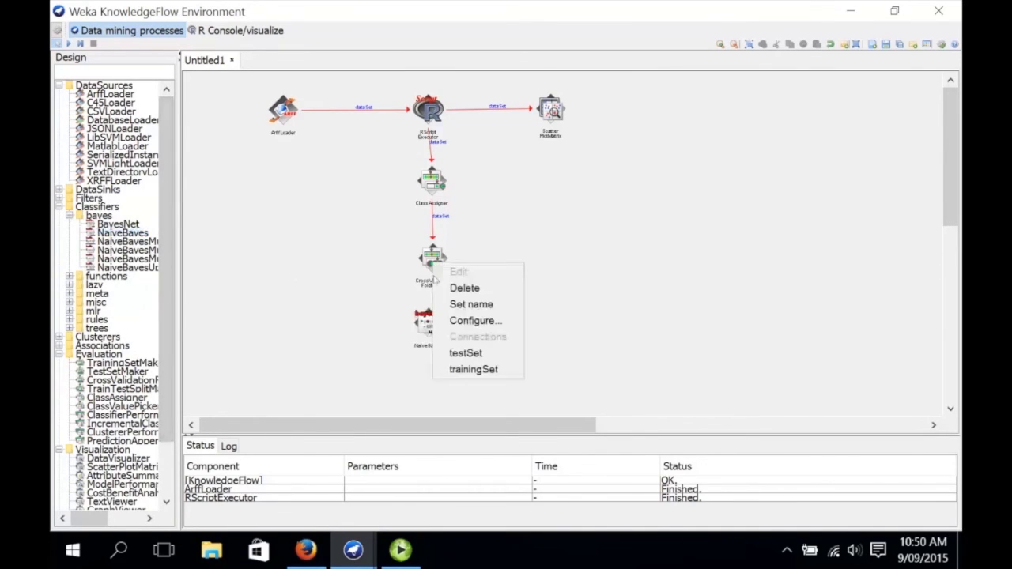
click(449, 369)
click(427, 324)
right_click(431, 260)
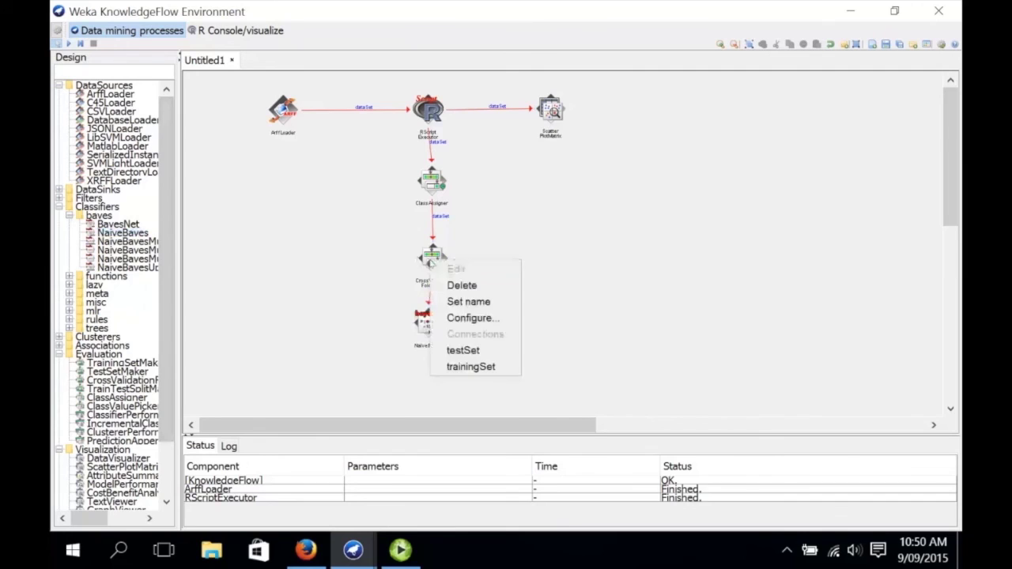
click(462, 350)
click(430, 336)
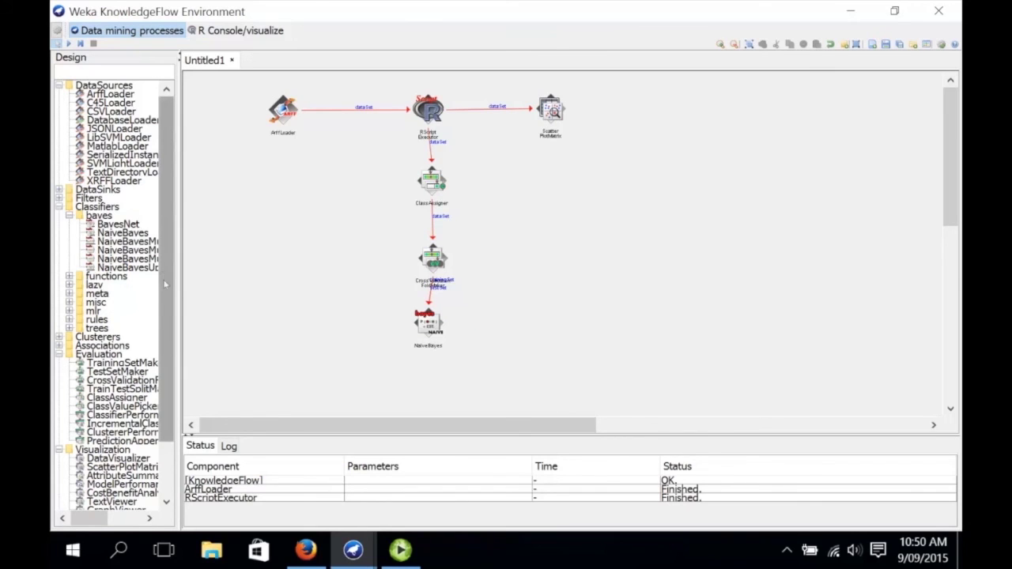
- Add a ClassifierPerformanceEvaluator and connect NaiveBayes's batchClassifier output to it
drag(180, 295, 205, 297)
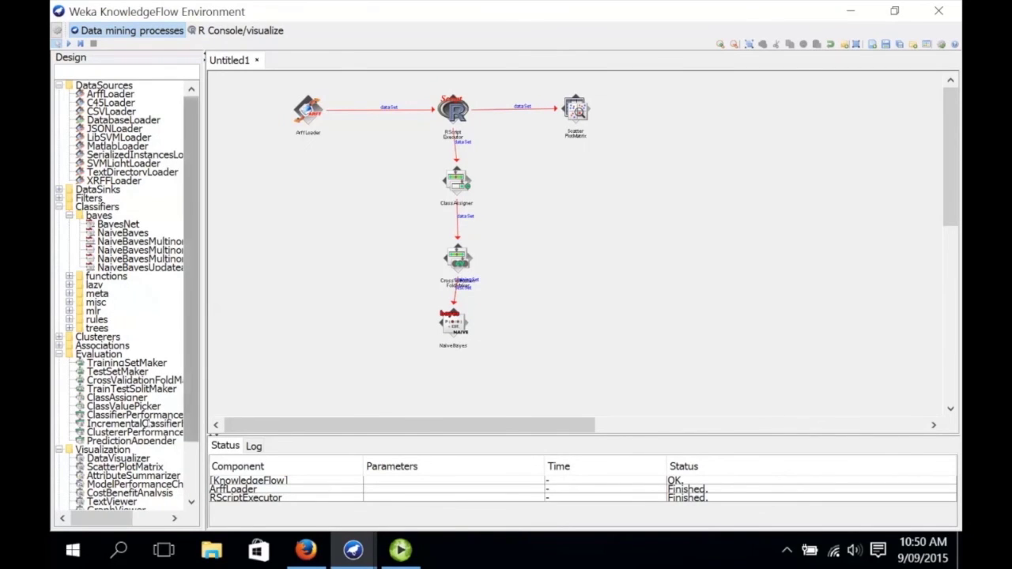
click(155, 417)
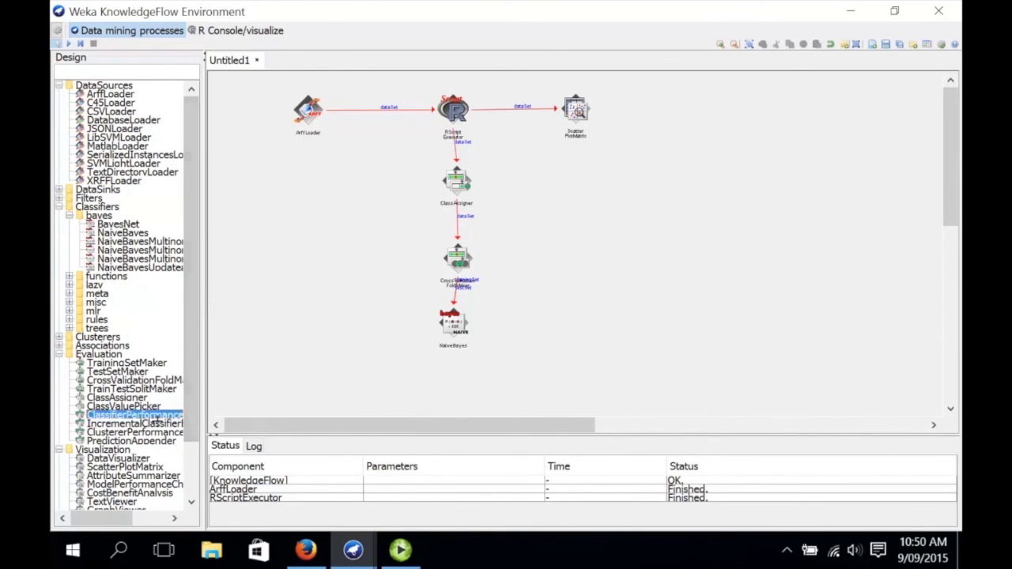
click(553, 324)
right_click(454, 322)
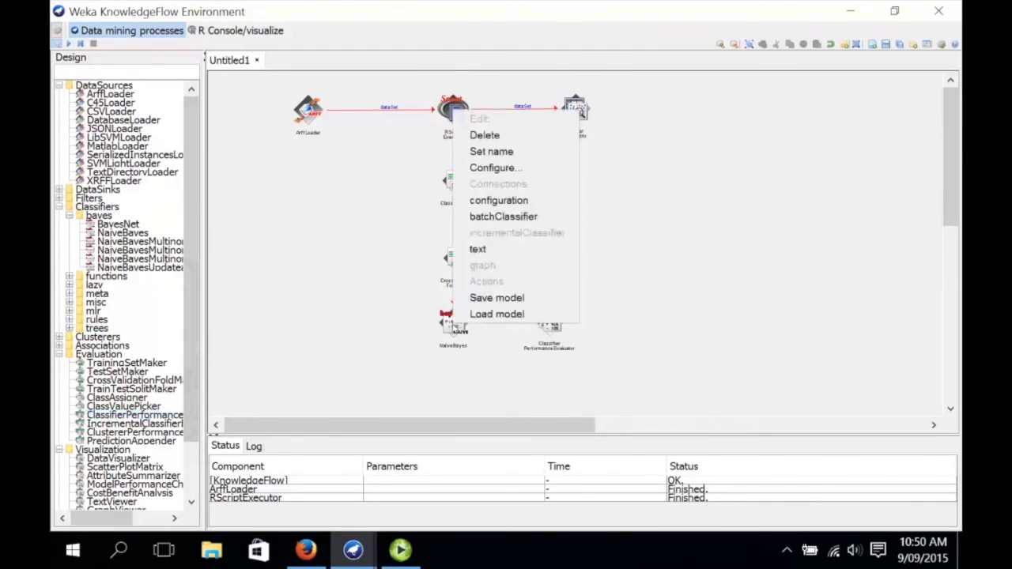
click(488, 215)
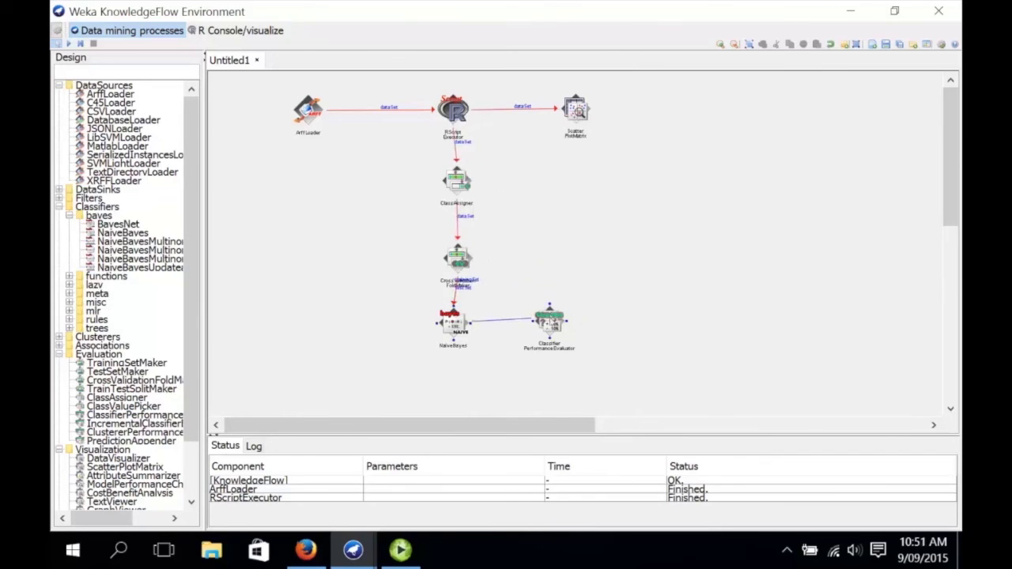
click(550, 321)
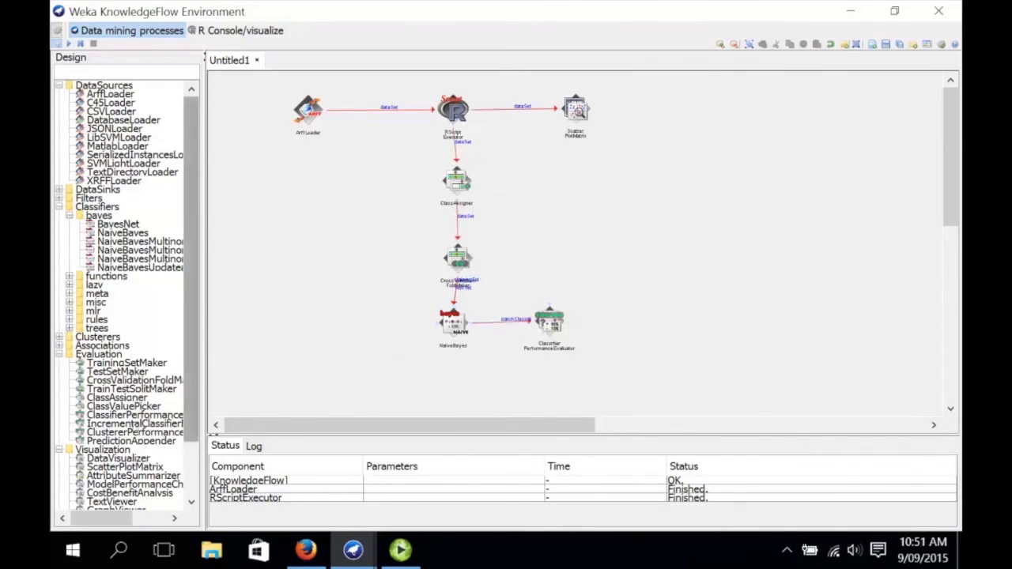
- Connect the evaluator's text output to a new TextViewer and run the complete flow
click(114, 503)
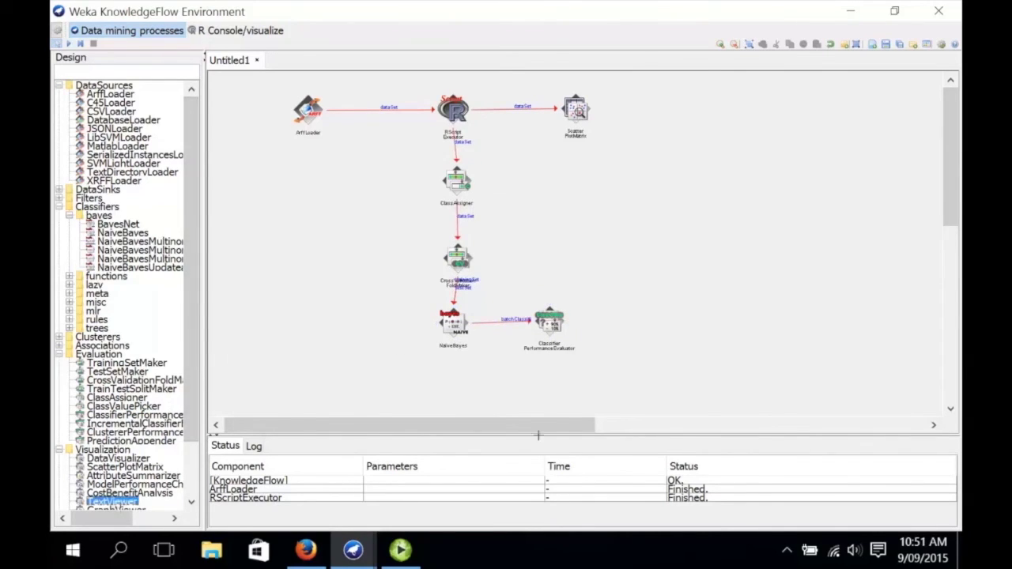
click(647, 319)
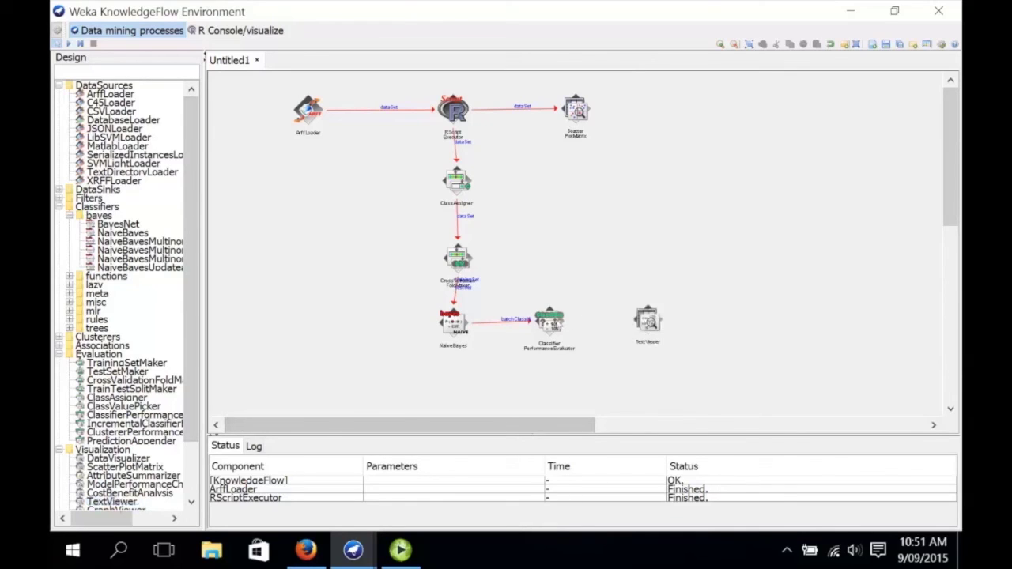
right_click(557, 323)
click(563, 430)
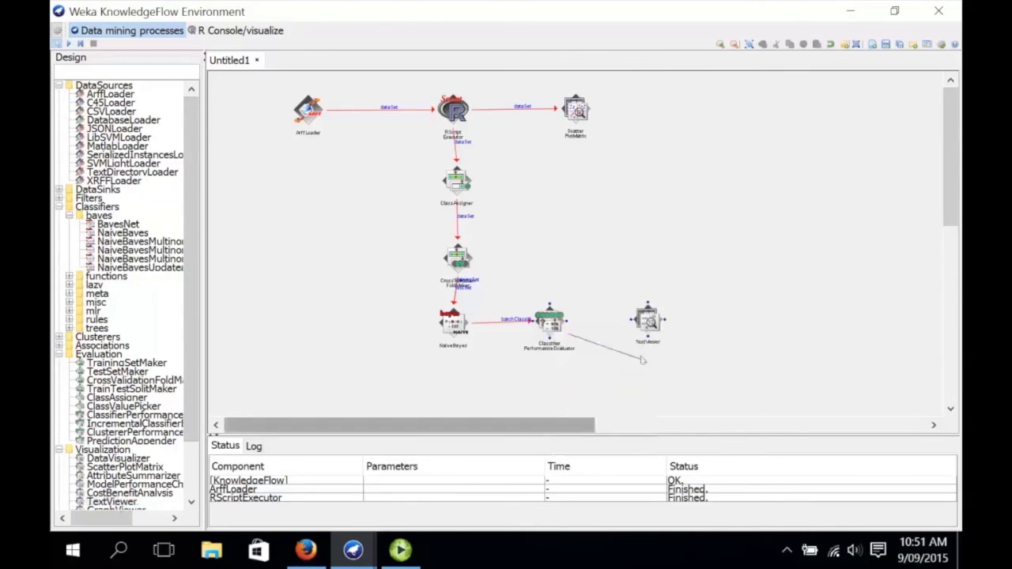
click(647, 319)
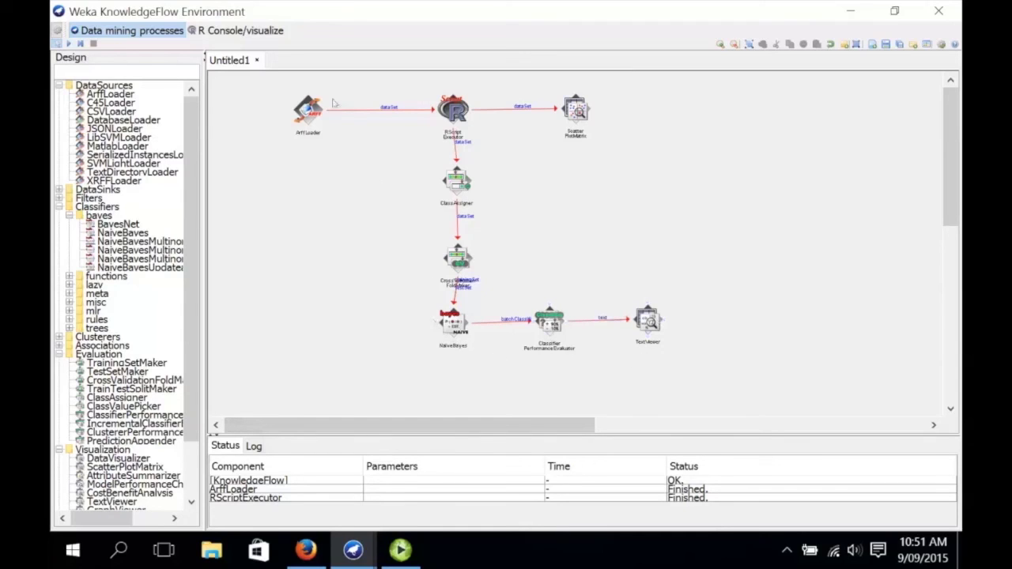
click(69, 44)
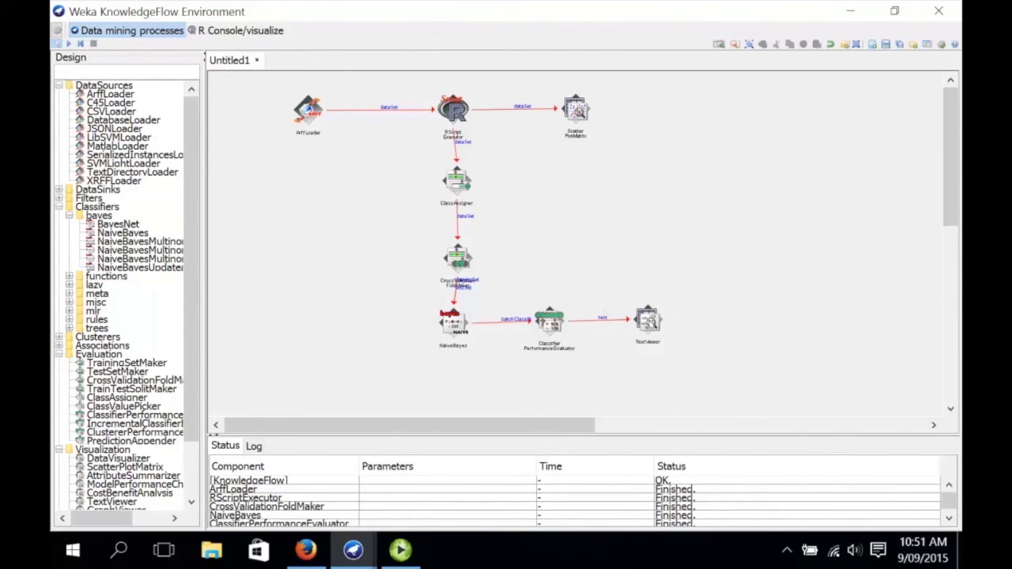
right_click(649, 324)
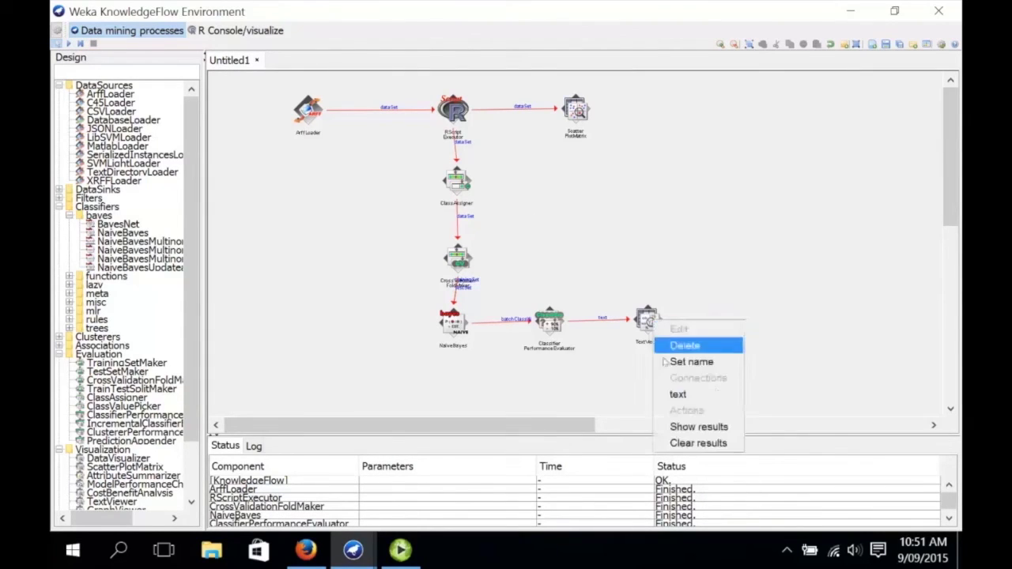
- Show the TextViewer results (147/150 correct, 98%, kappa 0.97), enlarged to fit the confusion matrix
click(674, 427)
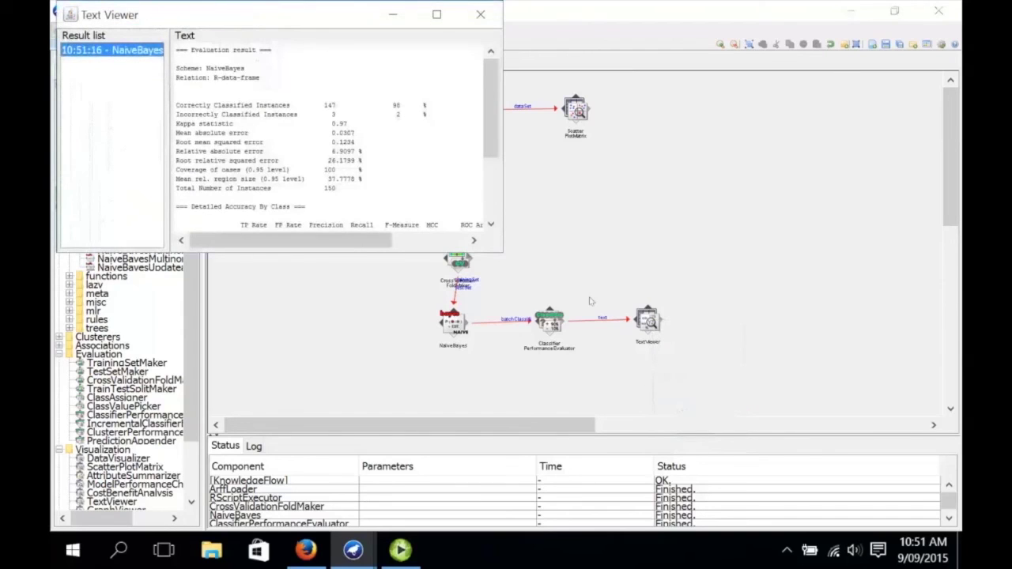
drag(506, 258, 568, 352)
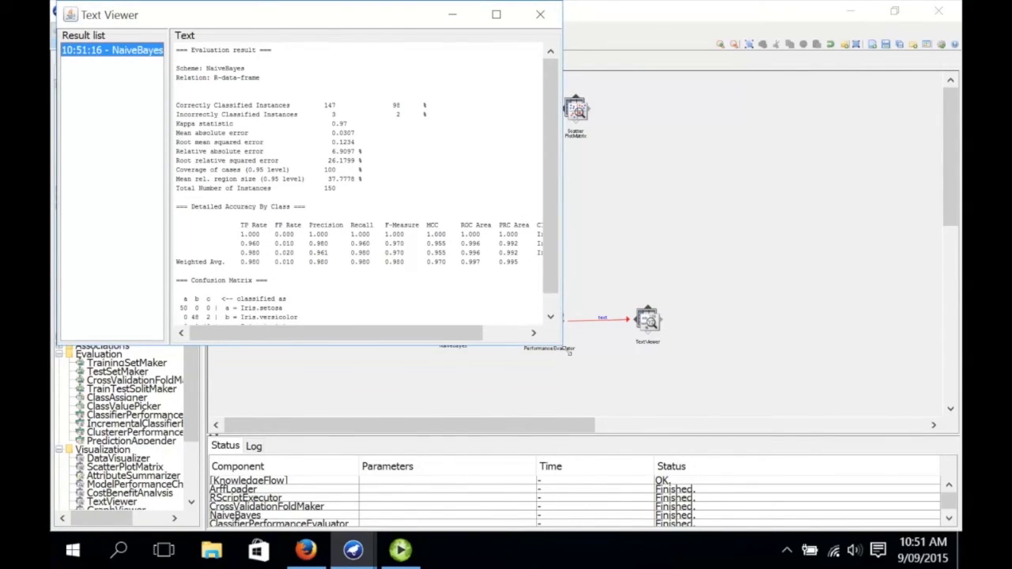
drag(569, 352, 610, 381)
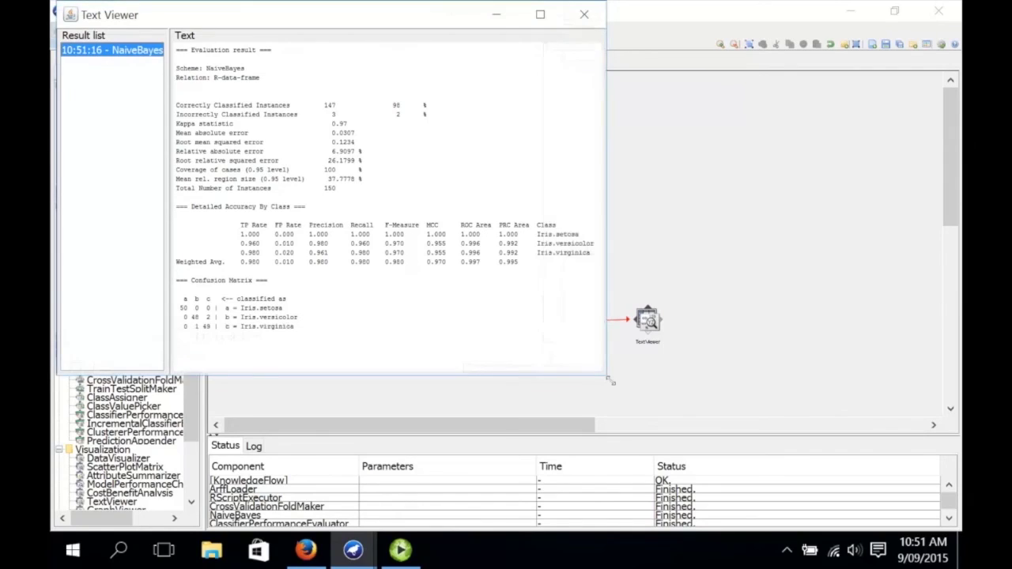